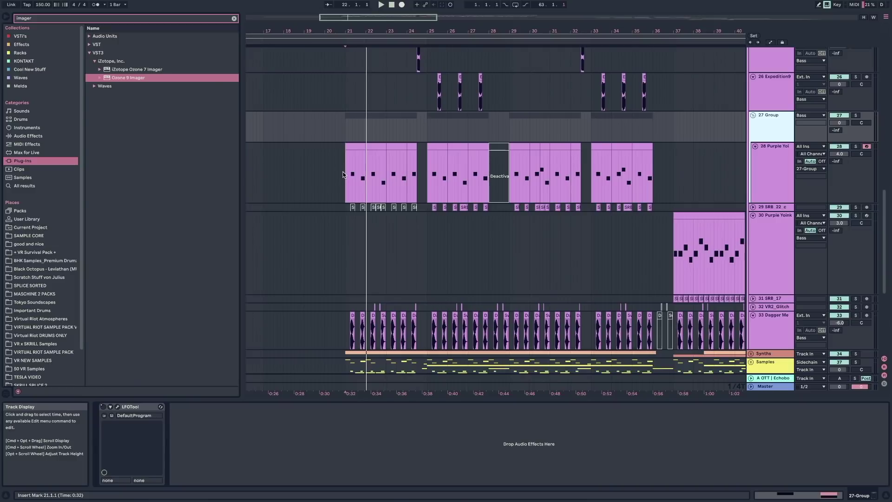
Step: Play the drop from bar 21, look through the bass tracks and show the device chain of track 28 Purple Yoink
scroll(353, 172, "down", 3)
key("space")
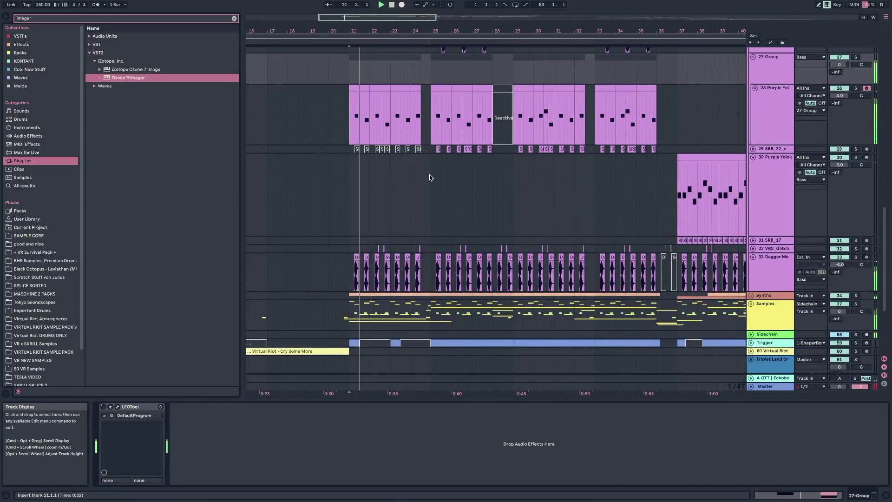
scroll(429, 174, "up", 1)
left_click(768, 139)
scroll(487, 143, "up", 8)
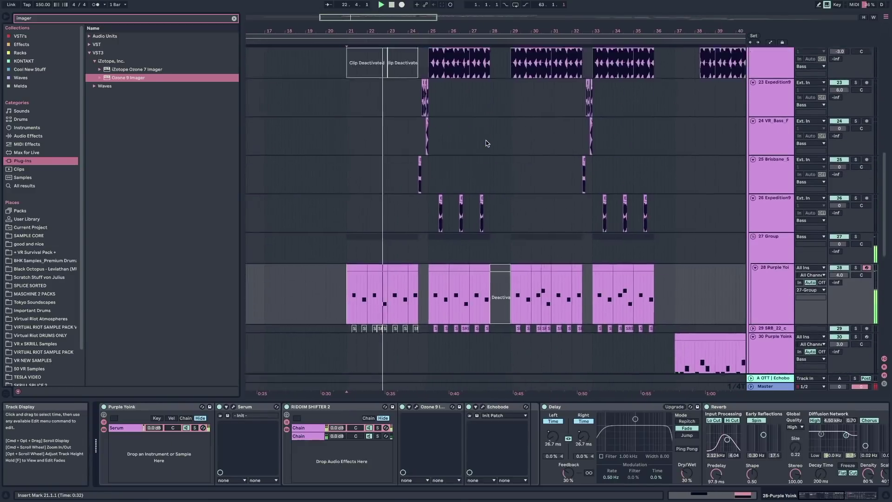
scroll(486, 143, "up", 6)
scroll(486, 143, "down", 12)
scroll(486, 143, "up", 2)
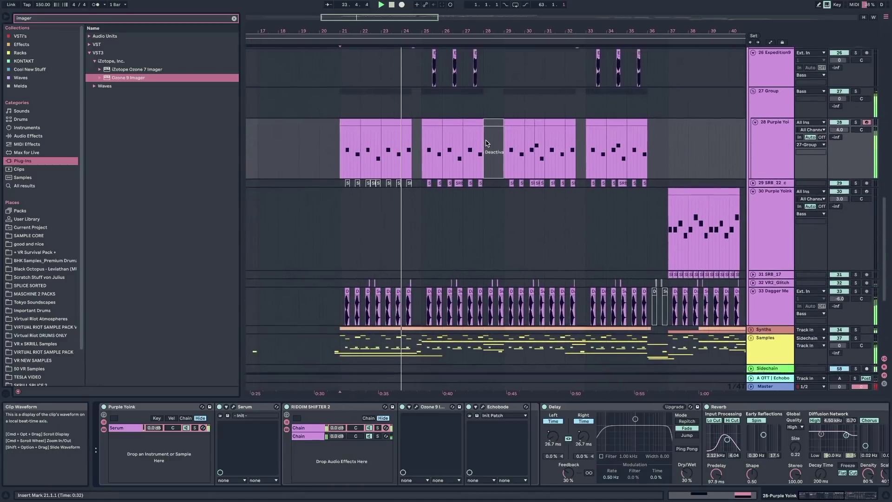
scroll(461, 186, "down", 3)
scroll(461, 186, "up", 2)
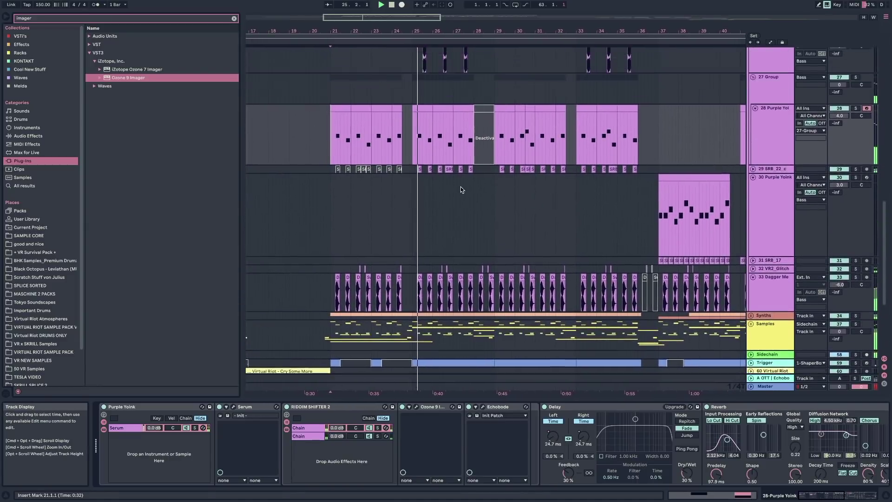
scroll(461, 188, "up", 1)
Step: Solo track 28 Purple Yoink and play its one-bar clip at bar 21 with the Serum plug-in open
key("space")
key("shift+Right")
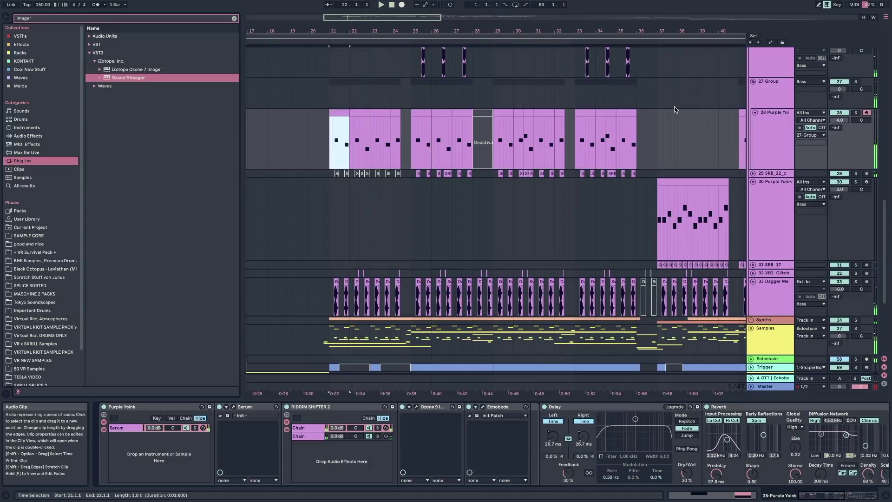
left_click(855, 113)
key("space")
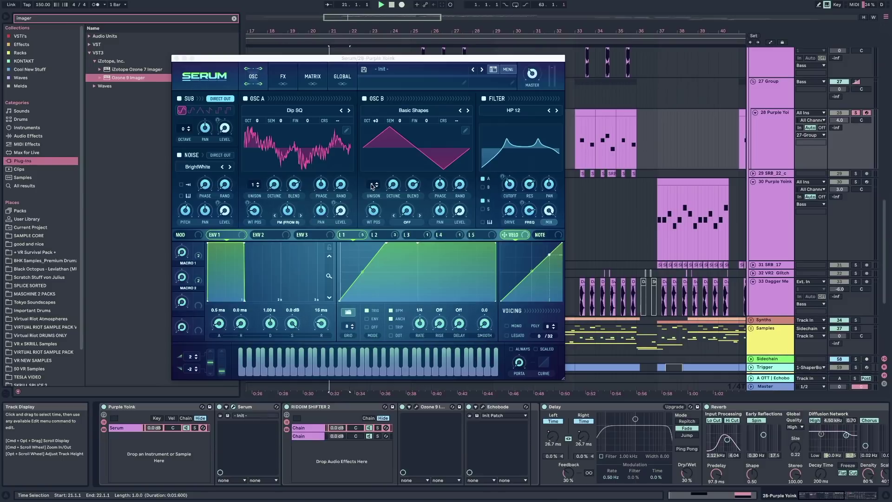
key("space")
Step: Set Serum's LFO 1 to ENV mode and play the soloed bass clip
left_click(383, 236)
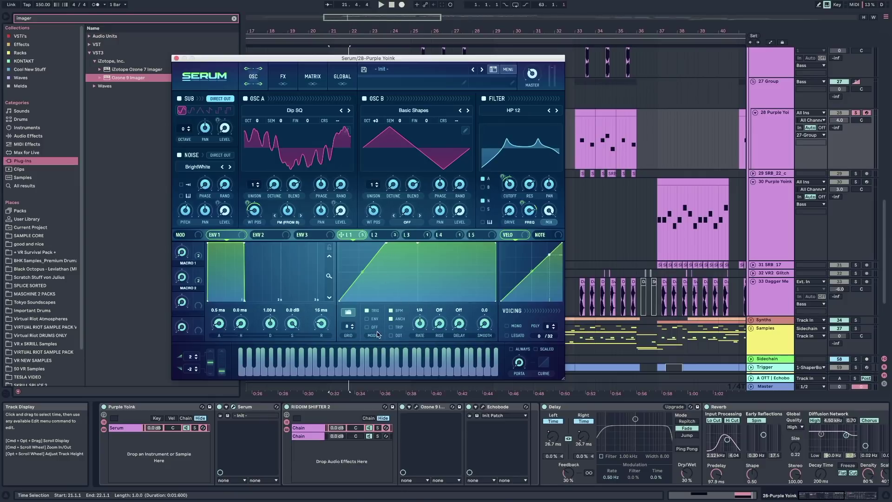
left_click(367, 318)
key("space")
left_click_drag(512, 160, 521, 182)
Step: Examine Serum's oscillator and FX settings and the chain of effect devices following it on the track
left_click(281, 77)
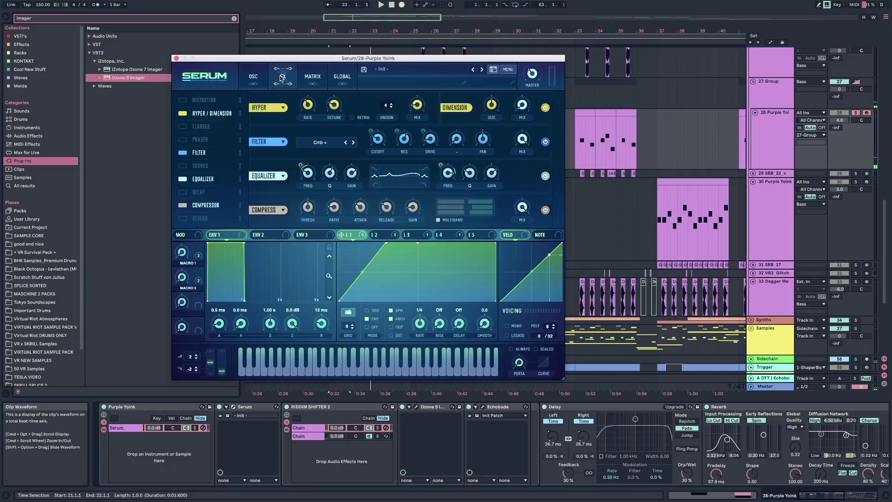
left_click(260, 80)
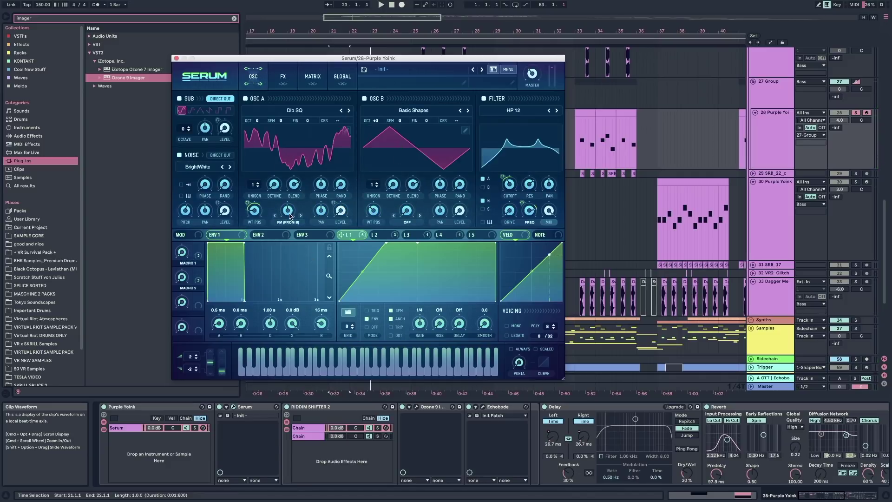
left_click(289, 82)
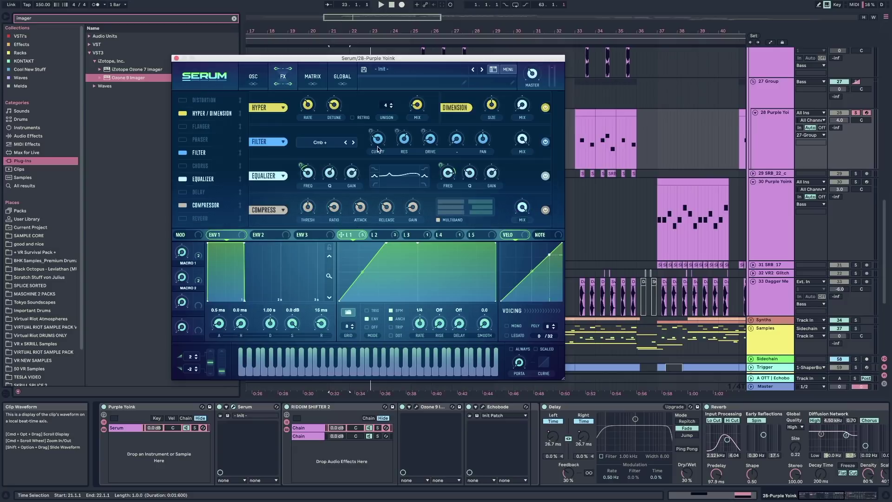
left_click(255, 79)
left_click(285, 76)
scroll(315, 464, "right", 10)
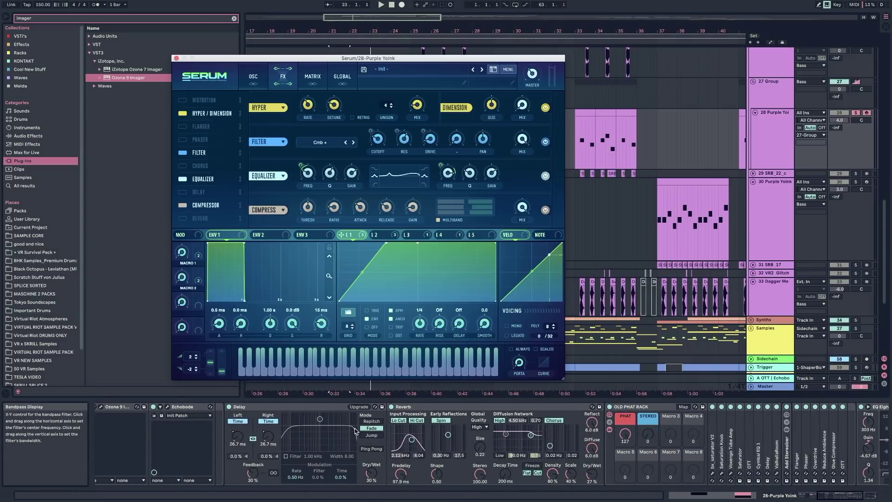
scroll(356, 431, "left", 10)
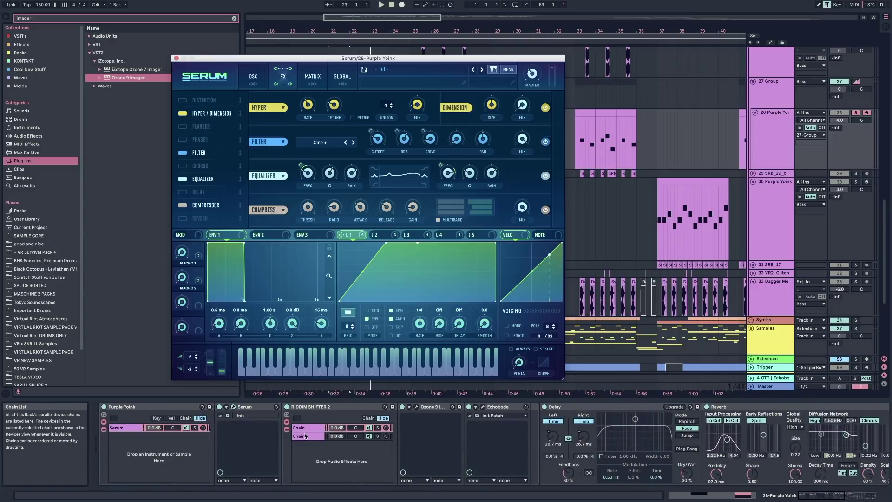
Step: Bypass the RIDDIM SHIFTER 2 rack, and group the devices from Delay to EQ Eight into one audio effect rack that is switched off
left_click(286, 408)
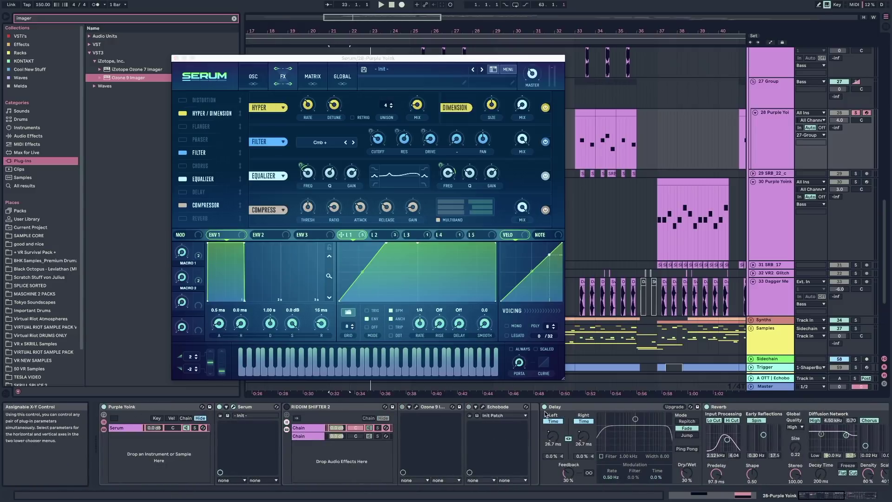
scroll(604, 441, "right", 17)
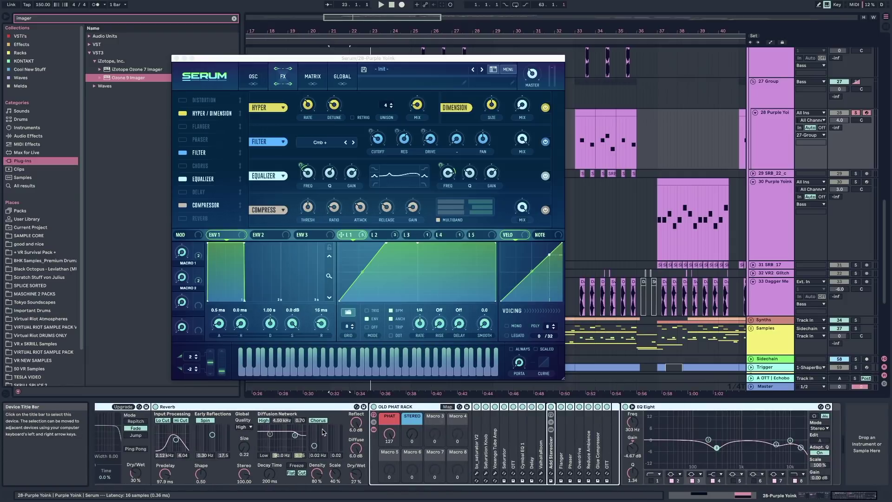
scroll(306, 433, "left", 17)
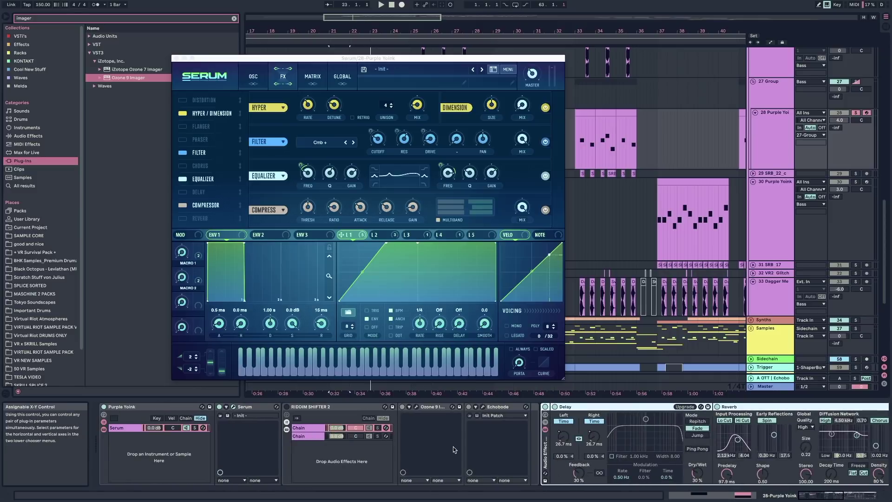
left_click(545, 406)
key("space")
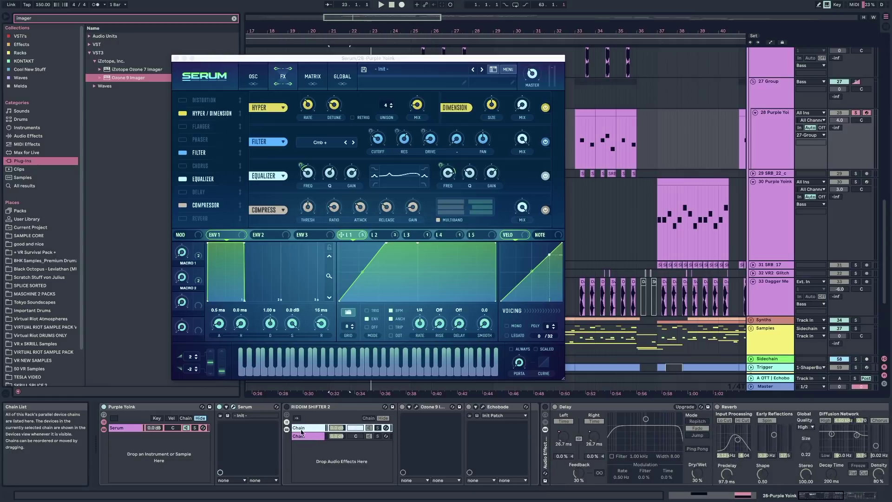
Step: Open the Echobode plug-in on the Purple Yoink track, place its window over Serum and adjust its Feedback
left_click(483, 408)
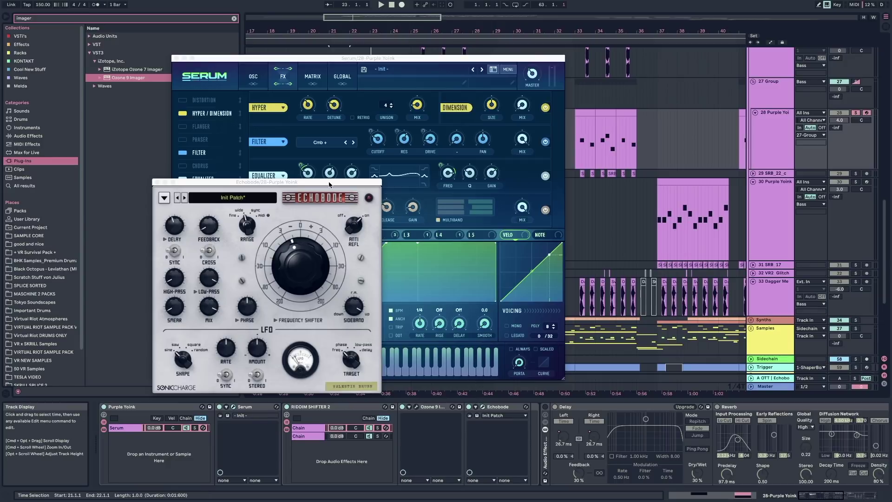
left_click_drag(328, 184, 539, 76)
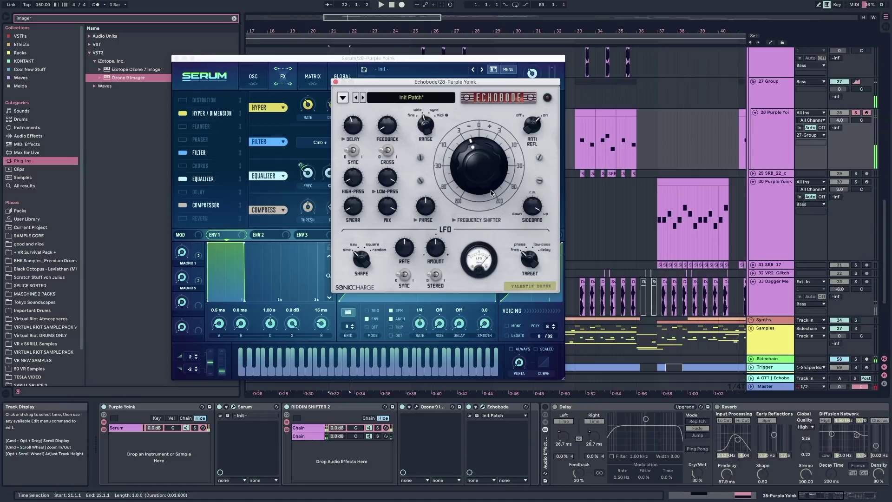
left_click(377, 428)
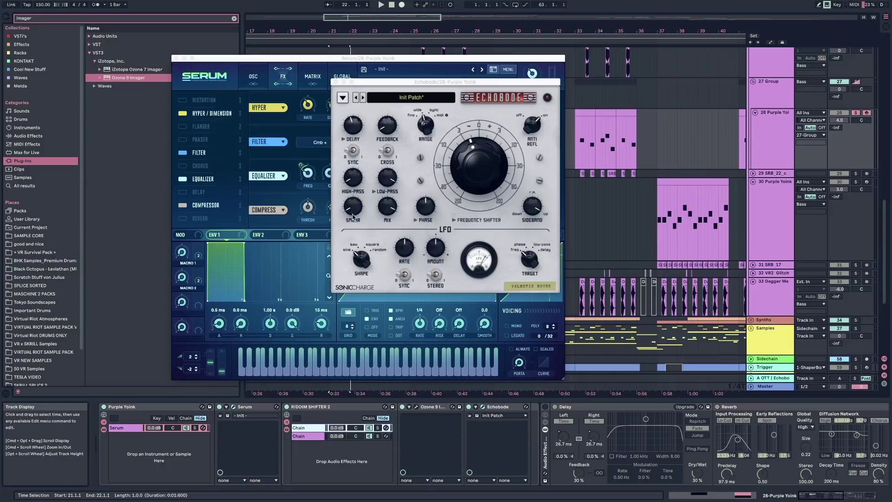
left_click(388, 130)
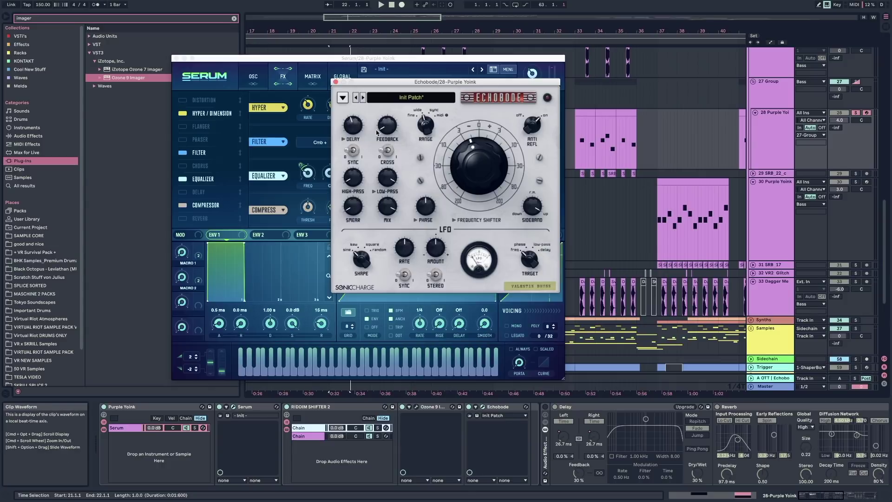
Step: Play the bass clip at bar 21 while adjusting Echobode's Smear
key("space")
mouse_move(353, 208)
key("space")
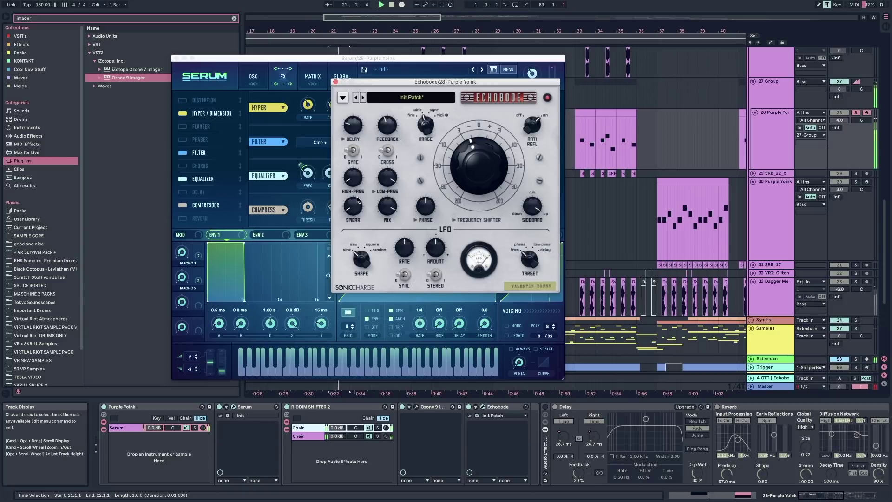
mouse_move(358, 208)
left_mouse_down()
mouse_move(360, 183)
mouse_move(354, 211)
left_mouse_up()
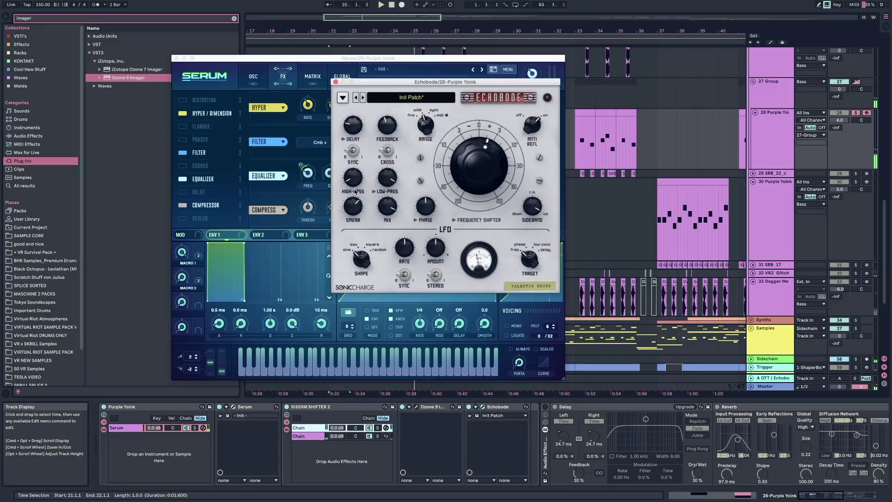
mouse_move(354, 212)
mouse_move(358, 126)
Step: Close the Serum window and move the Echobode window clear of the clips on track 28
left_click(176, 58)
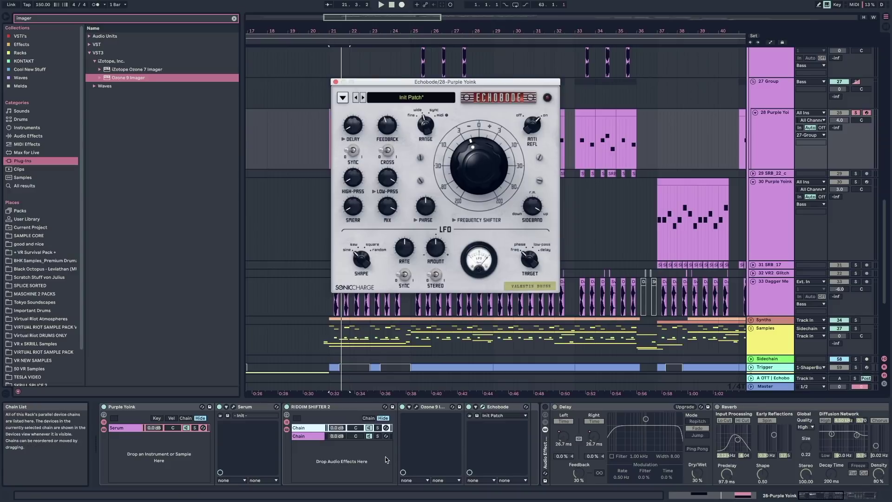
left_click(475, 408)
left_click(476, 407)
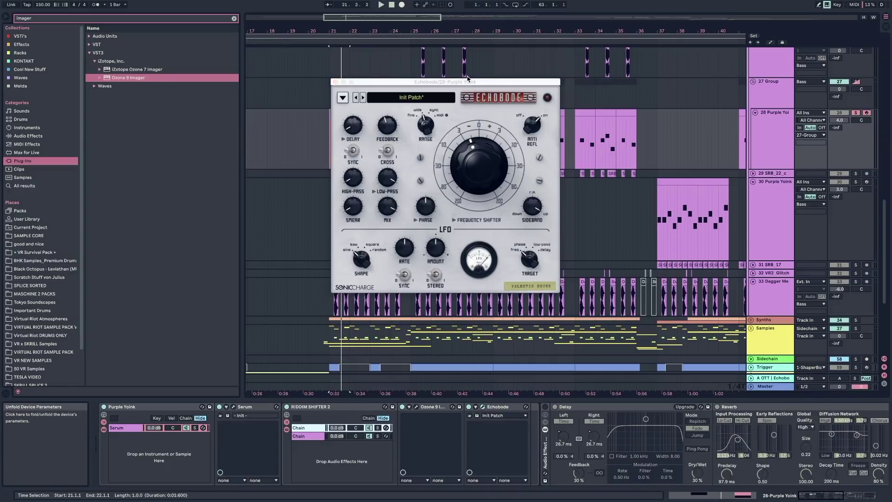
left_click_drag(468, 83, 240, 75)
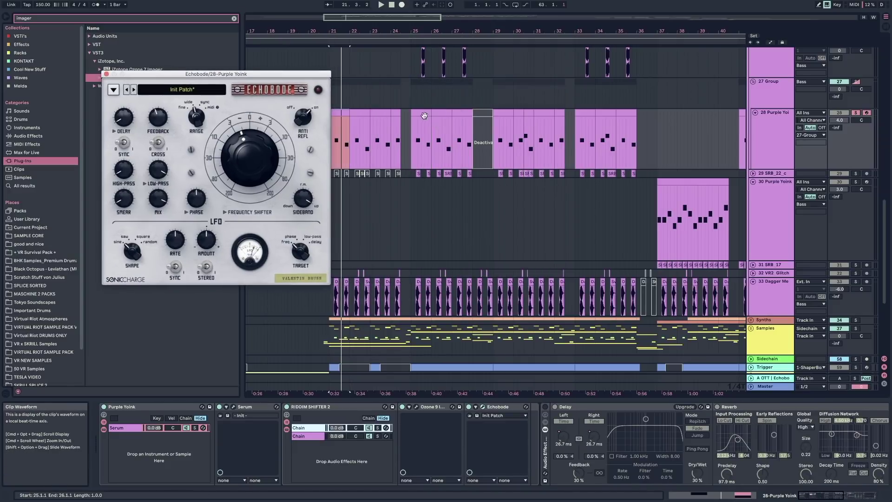
Step: Select the one-bar clip at bar 25 on track 28 and play it with the grouped effect rack off
left_click(421, 139)
key("space")
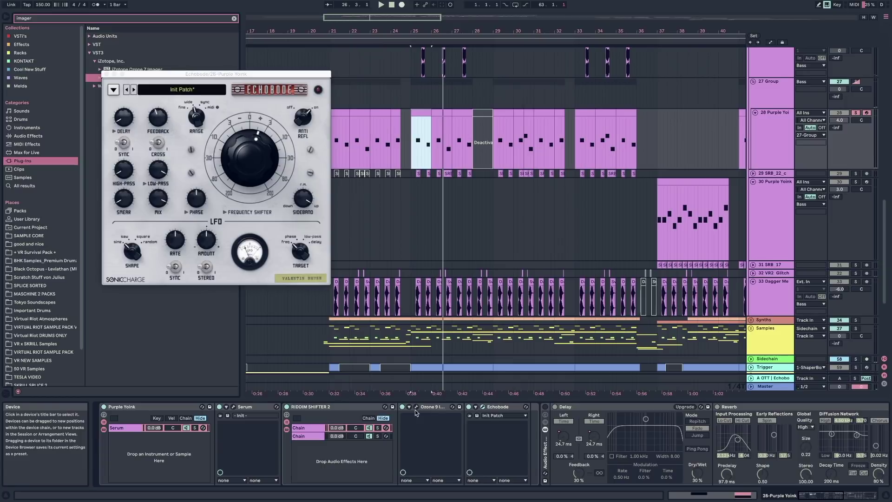
left_click(494, 432)
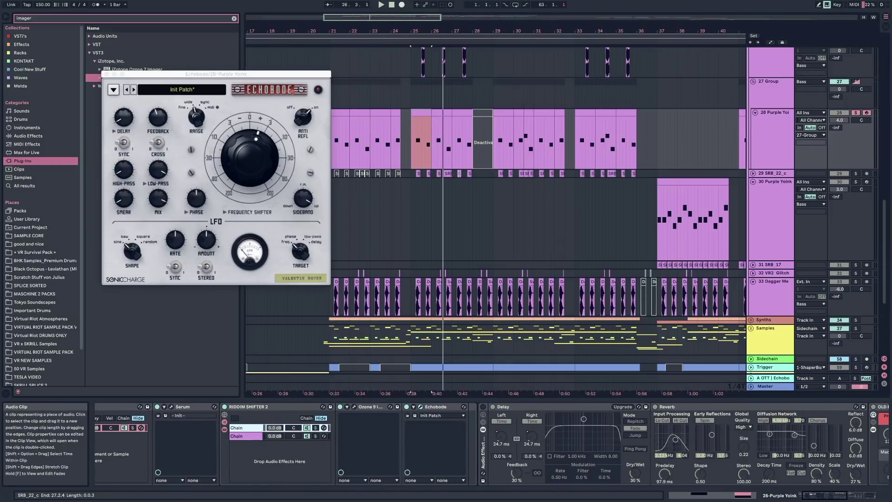
key("space")
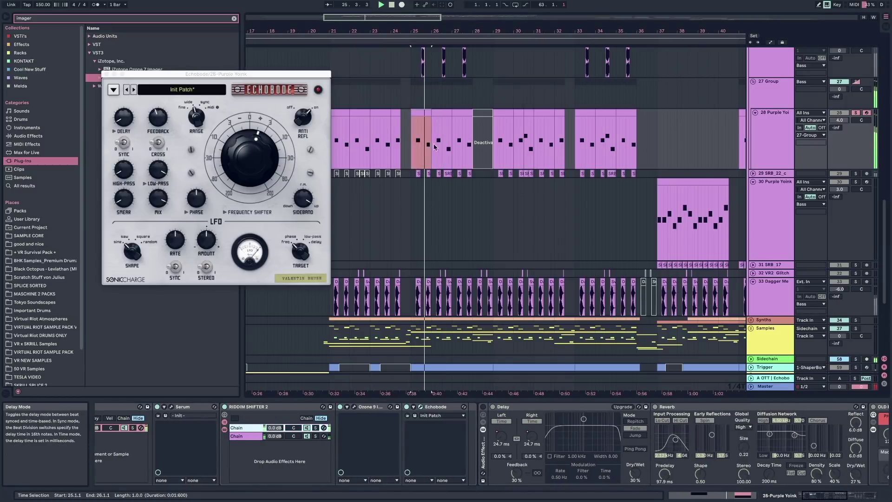
Step: Switch the grouped effect rack back on, bypass its Reverb and play the clip at bar 25
left_click(483, 408)
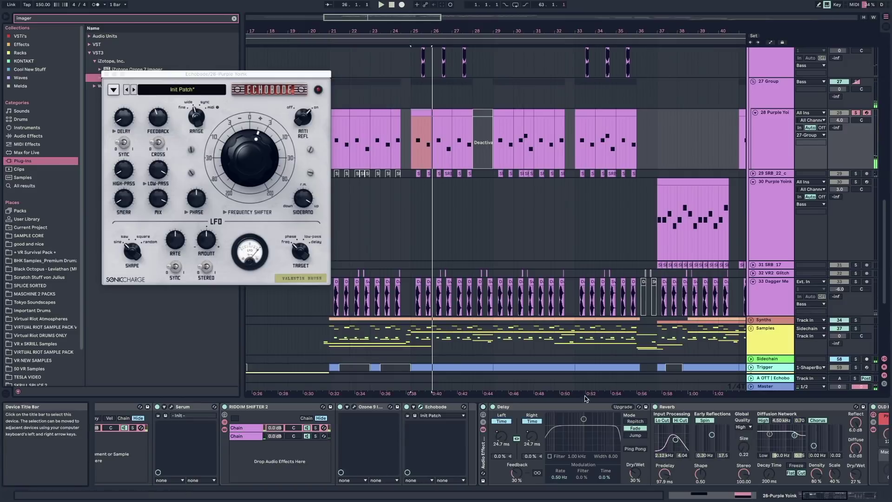
key("space")
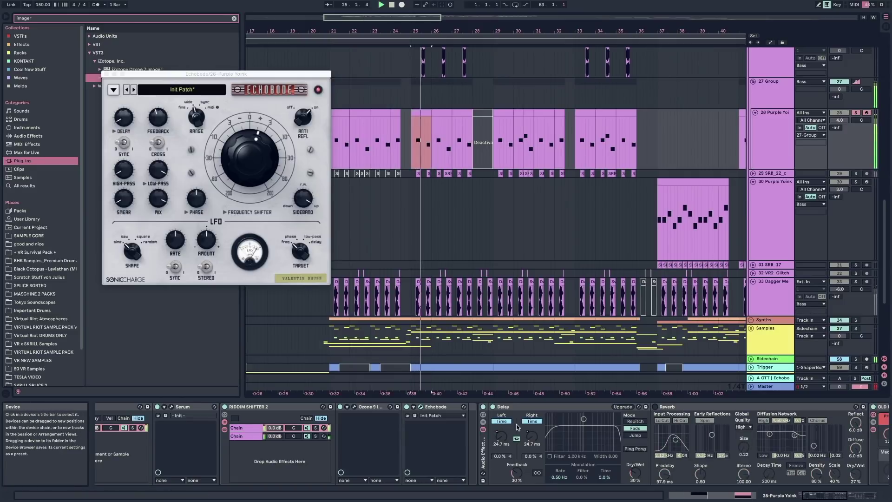
scroll(571, 458, "right", 5)
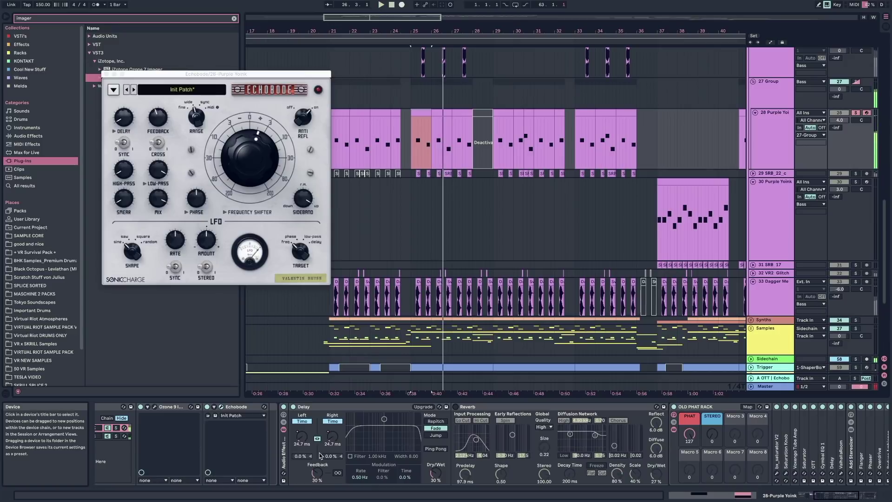
scroll(534, 471, "right", 8)
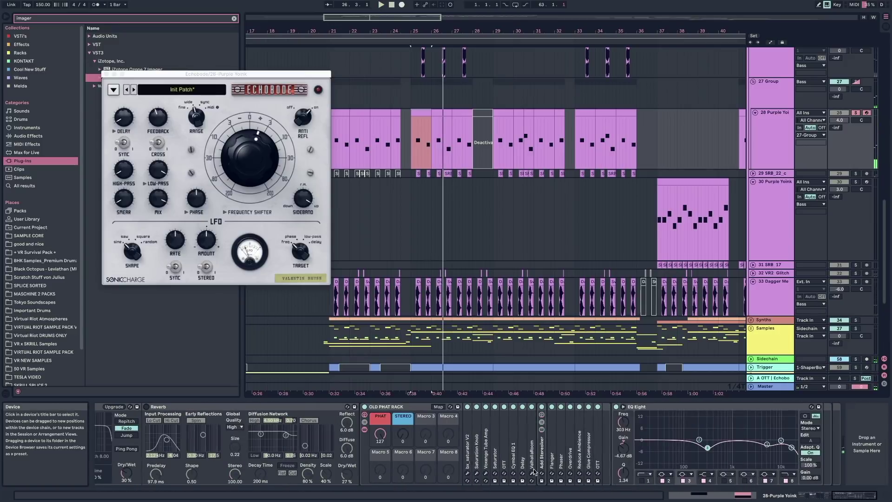
Step: Play the clips at bars 25 and 23 on track 28 with OLD PHAT RACK and EQ Eight in view
left_click(774, 75)
left_click(774, 103)
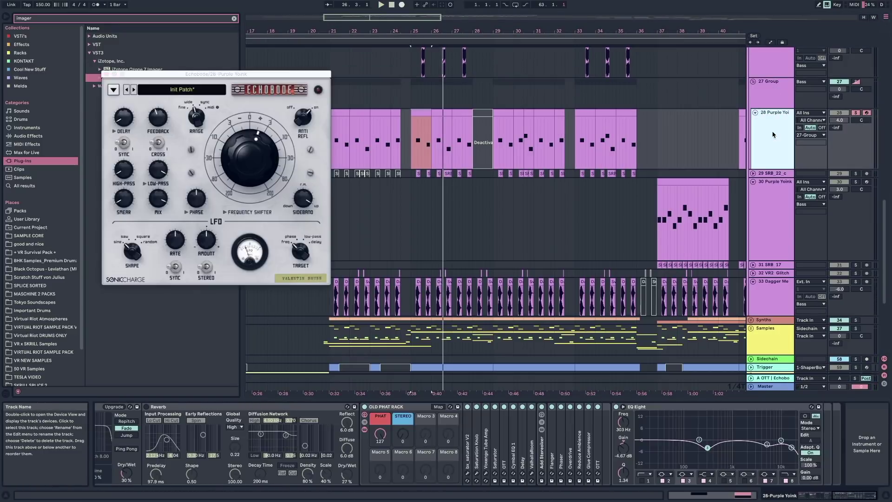
left_click(764, 138)
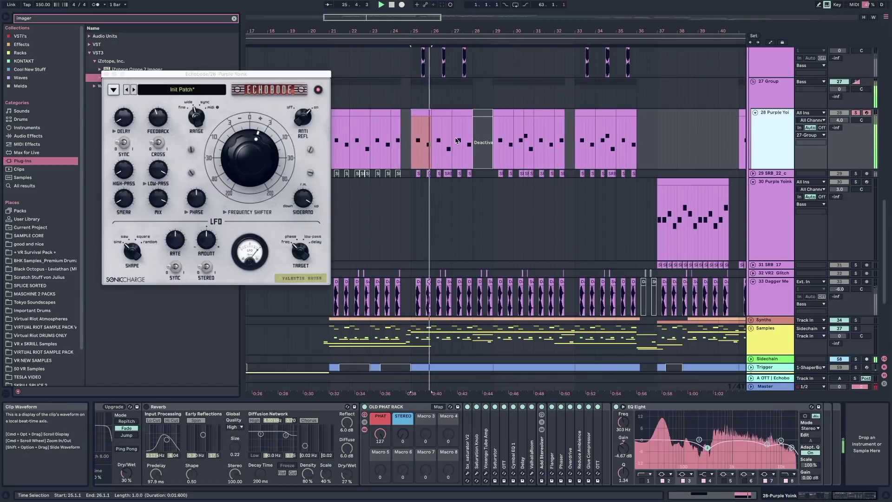
left_click(382, 154)
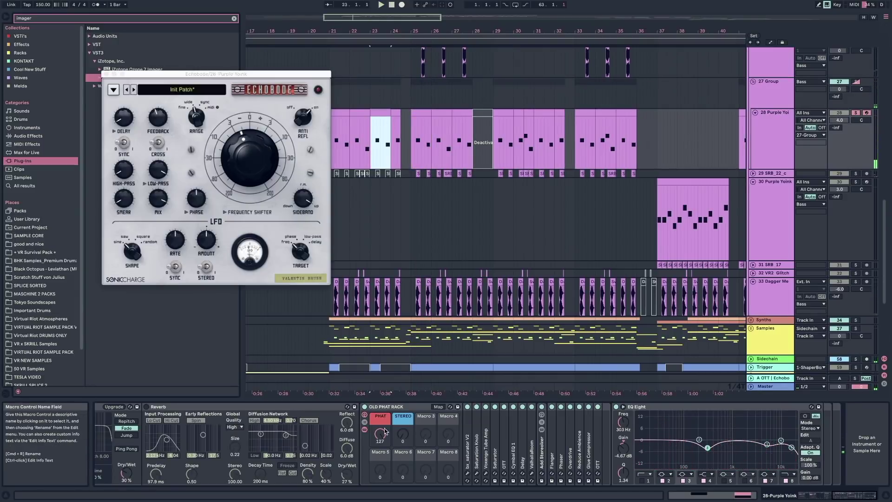
Step: Play the clip at bar 23 on track 28 and examine its device chain between Serum and EQ Eight
key("space")
scroll(106, 440, "up", 3)
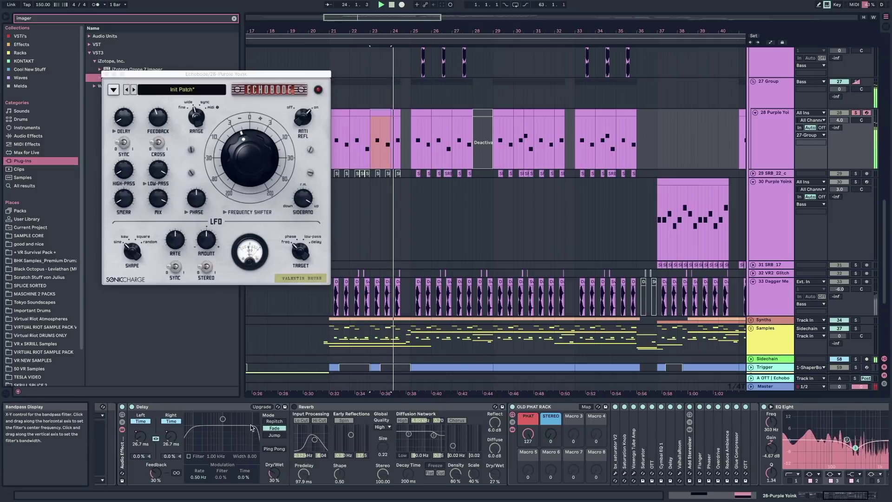
scroll(106, 440, "up", 5)
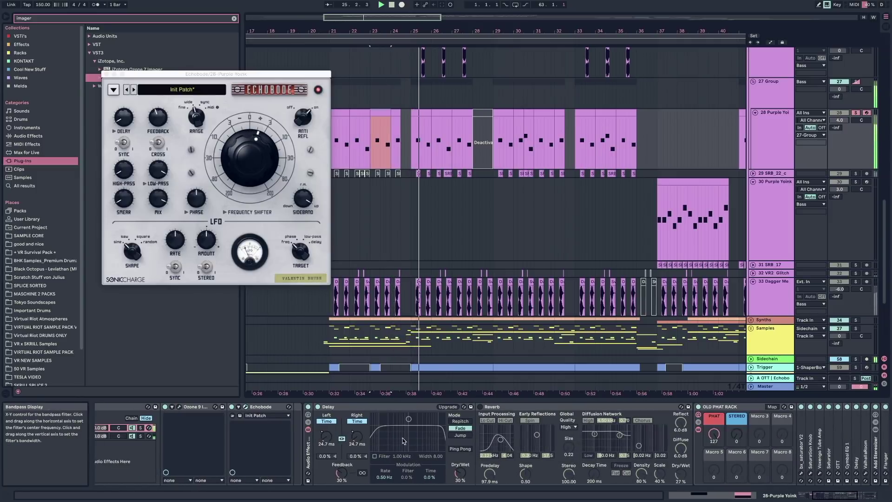
scroll(325, 442, "up", 3)
scroll(315, 423, "up", 2)
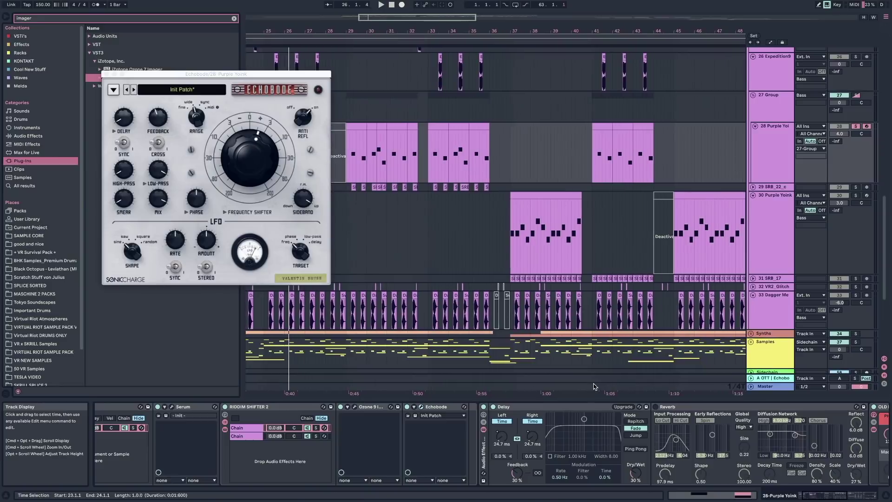
left_click(375, 438)
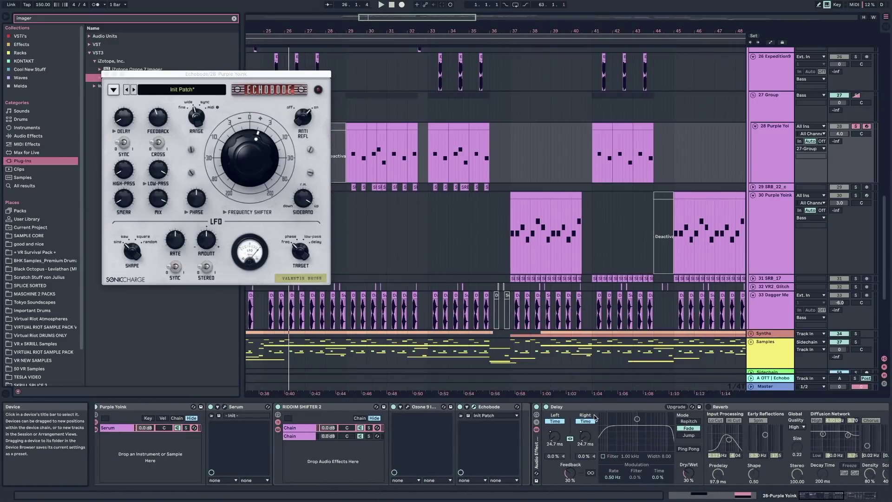
scroll(594, 416, "right", 15)
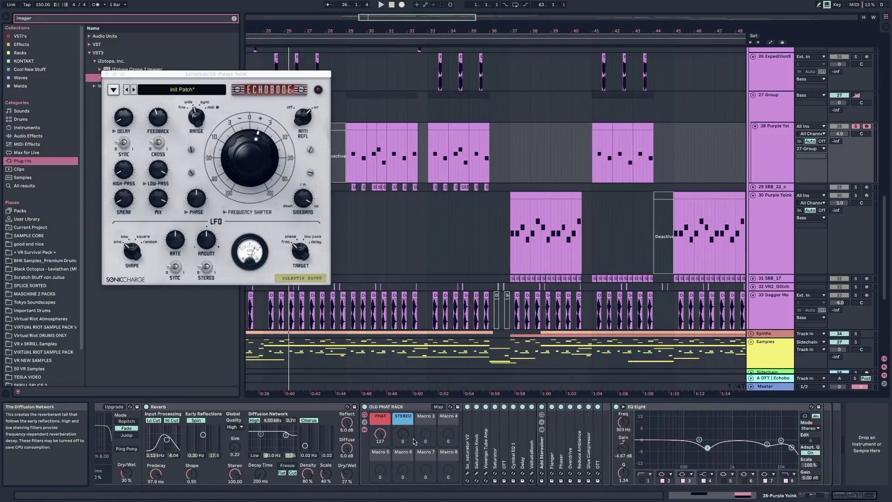
scroll(414, 441, "left", 15)
Step: Open Serum on track 28, view its FX page and close the plug-in window
left_click(233, 407)
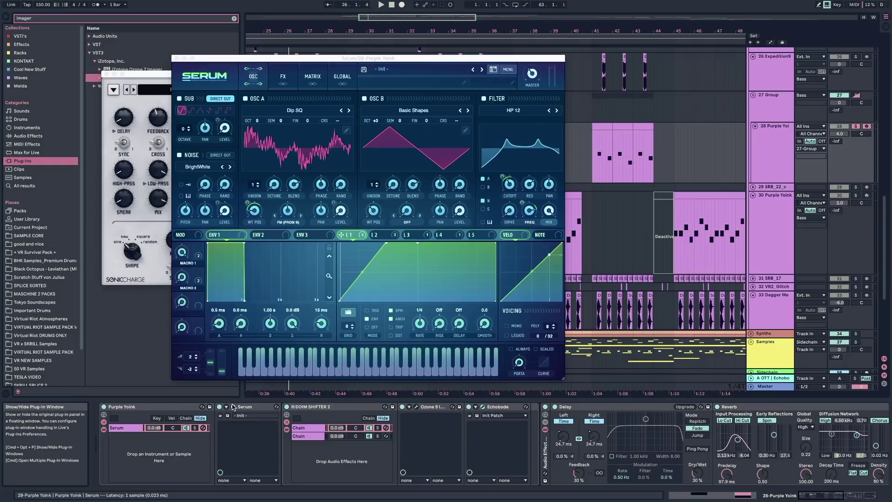
left_click(283, 77)
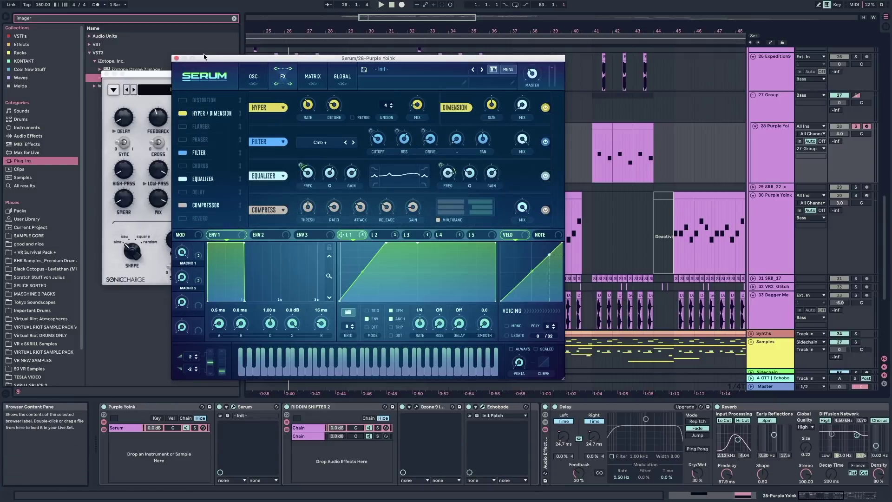
left_click(175, 60)
Step: Play the clip at bar 37 on track 30 and bring the start of that track's device chain into view
scroll(521, 176, "right", 3)
left_click(474, 223)
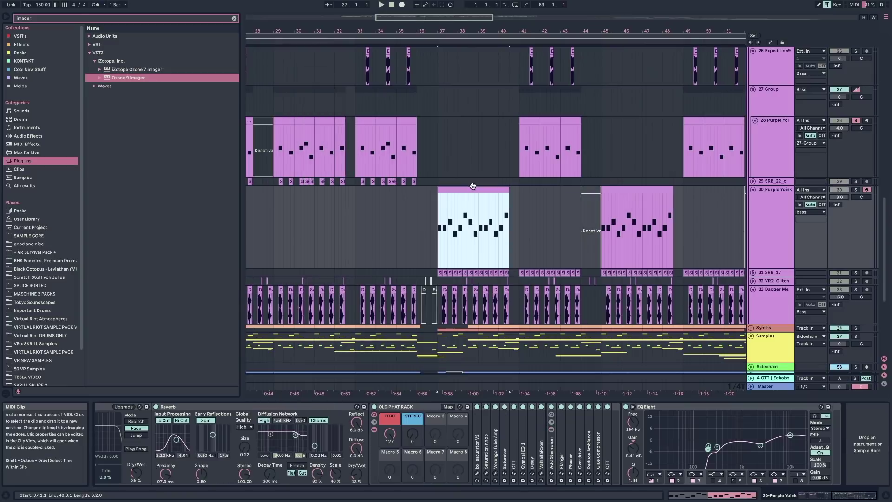
key("space")
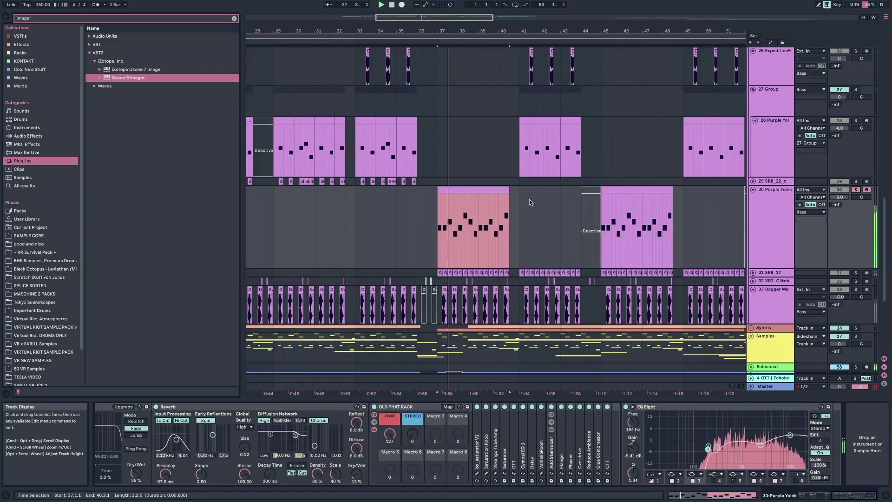
left_click(475, 190)
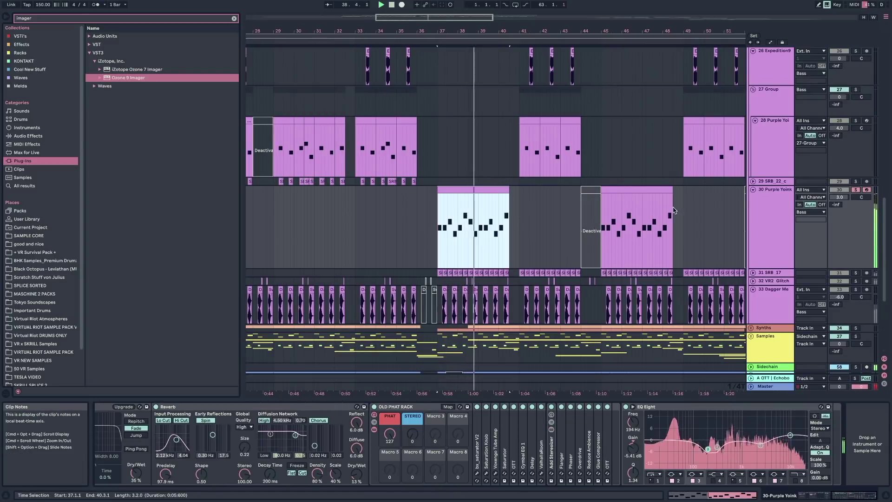
left_click(759, 217)
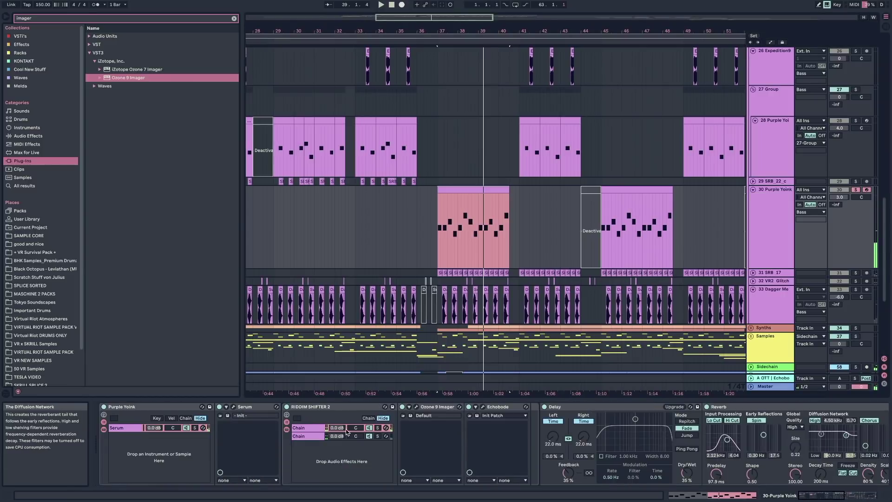
Step: Open the Echobode on track 30 and examine its Feedback and Smear settings while playing the clip at bar 37
left_click(483, 407)
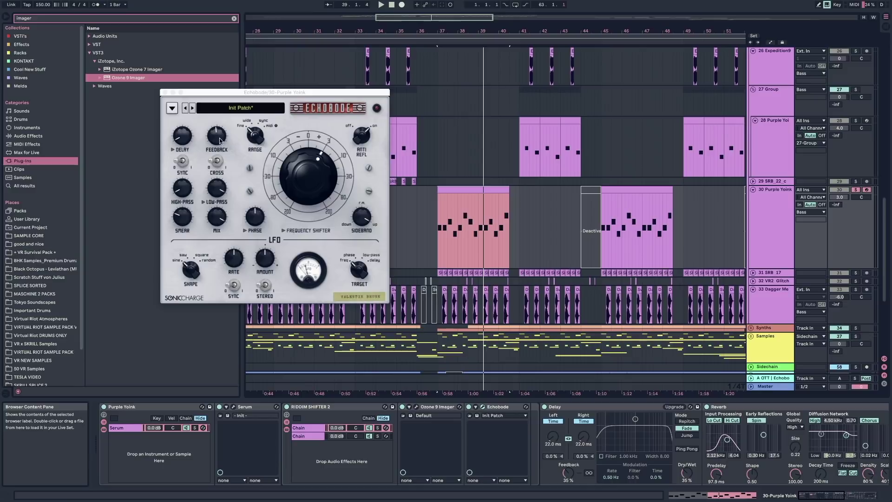
left_click(183, 217)
key("space")
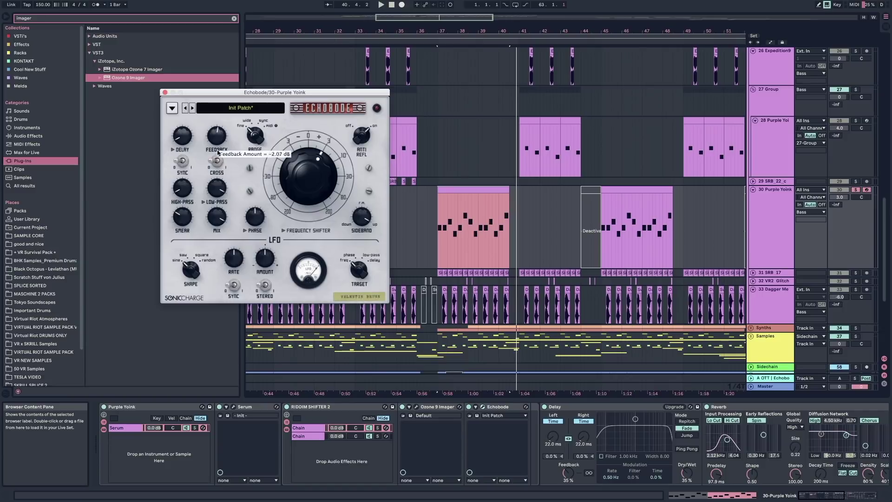
key("space")
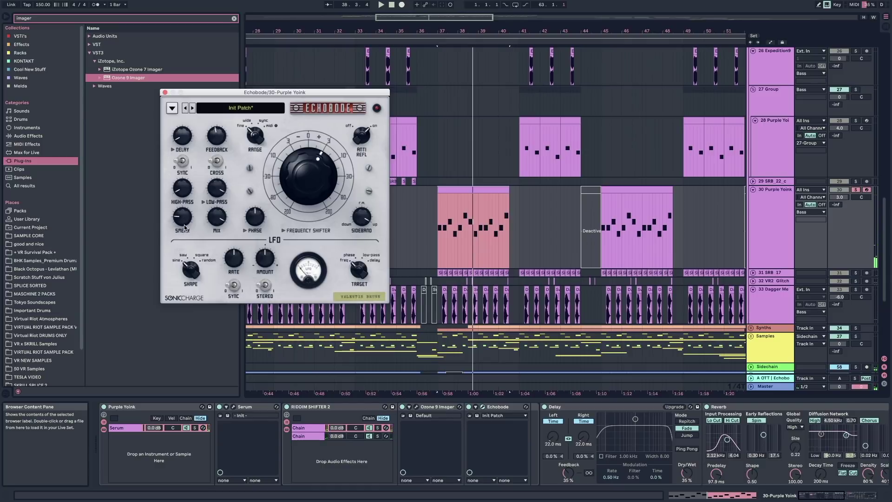
key("space")
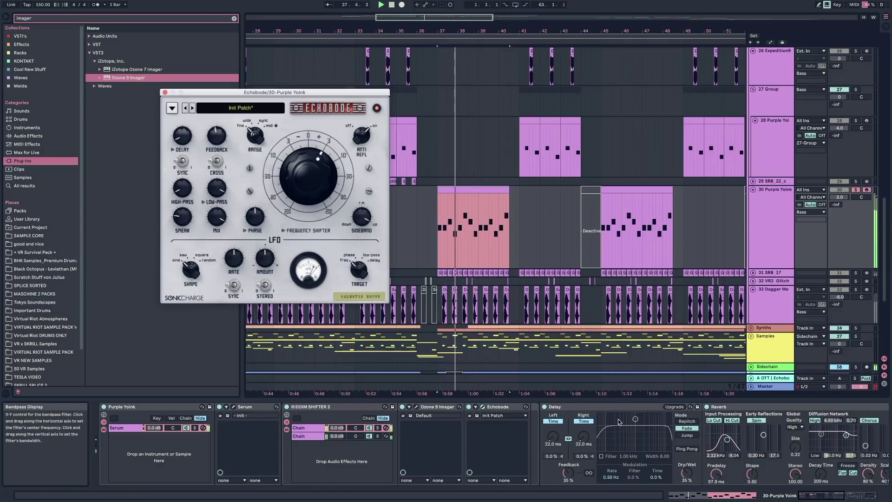
scroll(593, 417, "right", 3)
scroll(593, 416, "right", 2)
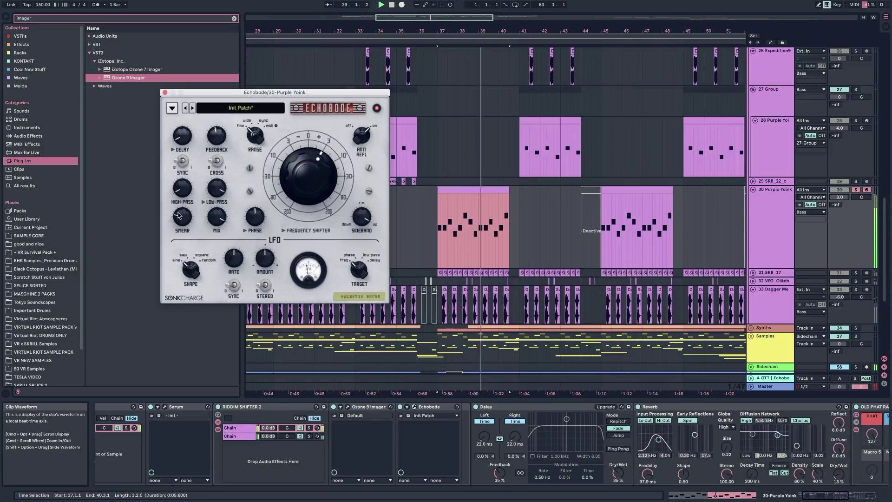
Step: Play the clip at bar 45 on track 30 while checking its Reverb, and close the Echobode window
left_click(616, 186)
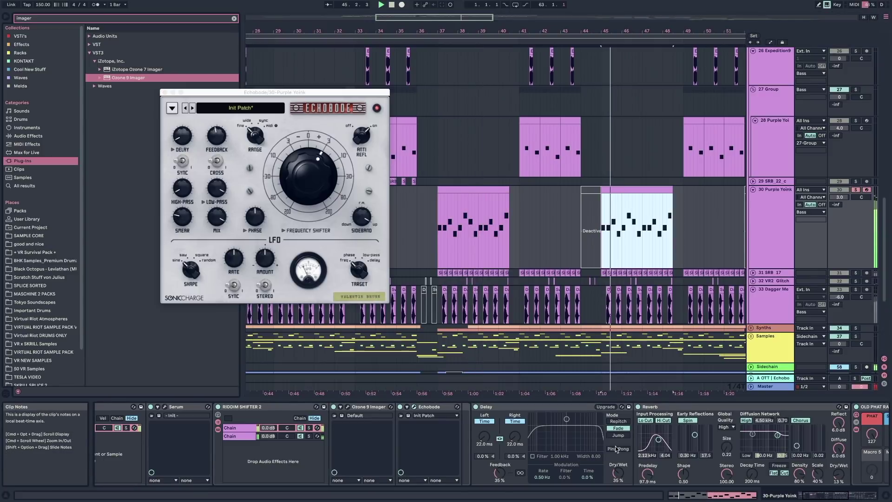
key("space")
scroll(588, 436, "right", 10)
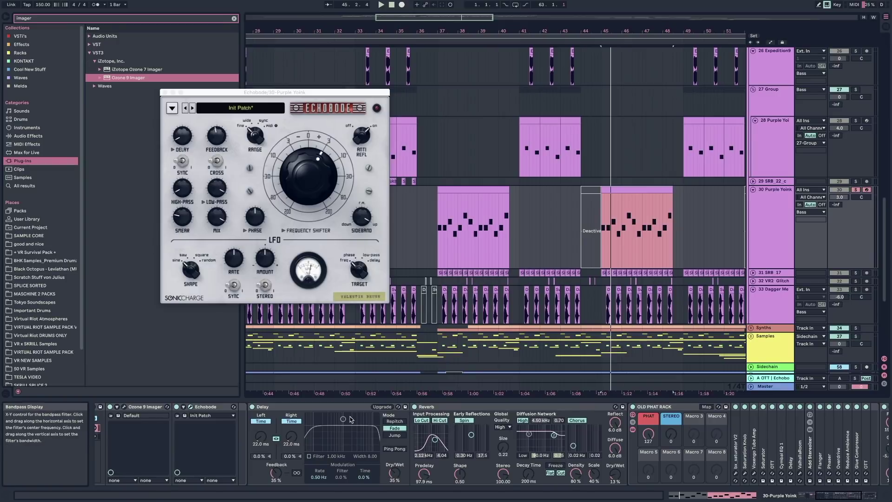
left_click(415, 407)
key("space")
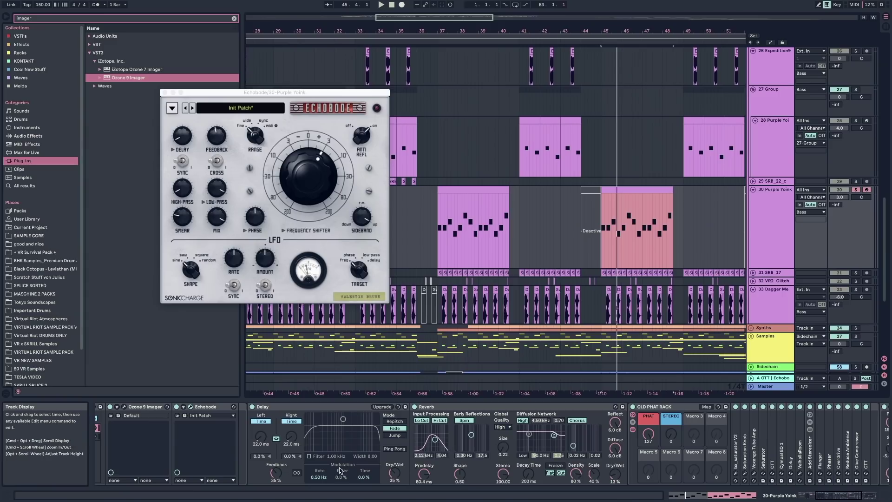
left_click(165, 92)
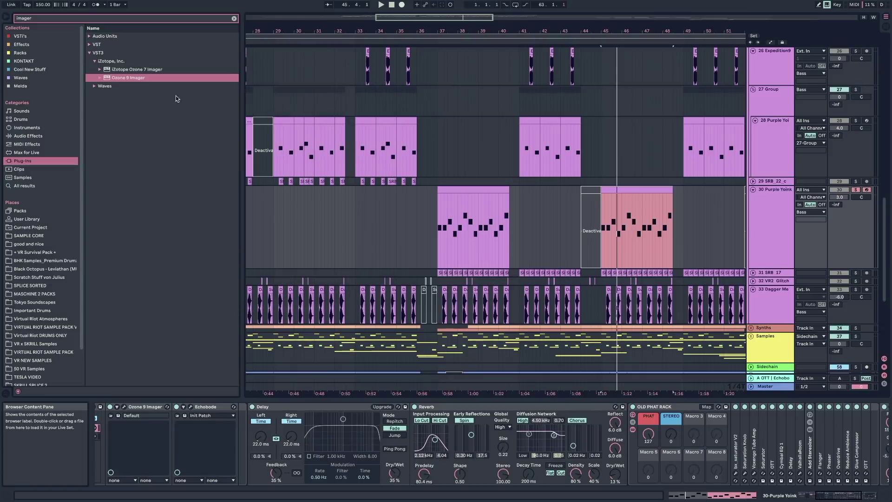
Step: Play track 28 from bar 49 and close its Echobode window
scroll(511, 195, "right", 6)
left_click(532, 192)
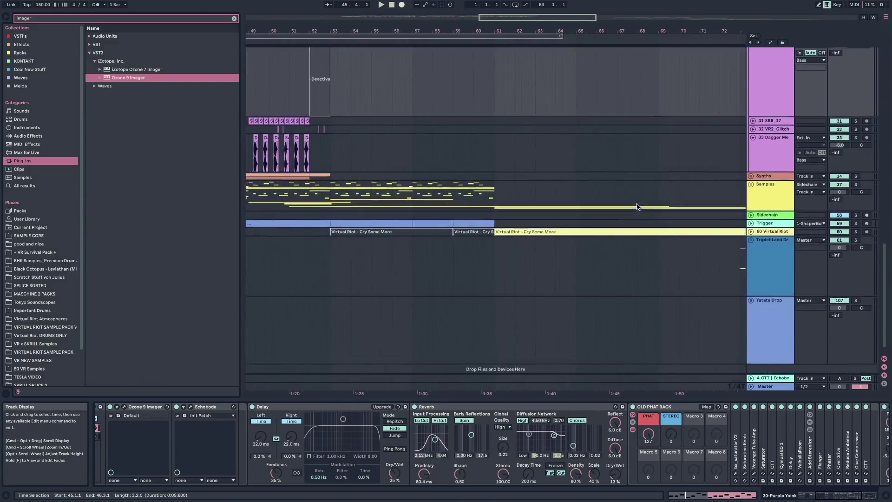
scroll(637, 206, "up", 5)
scroll(636, 207, "left", 5)
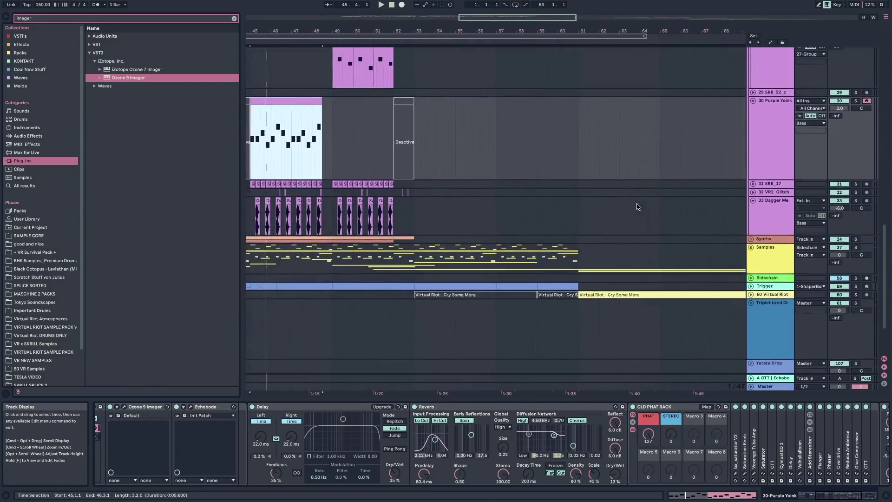
left_click(430, 138)
key("space")
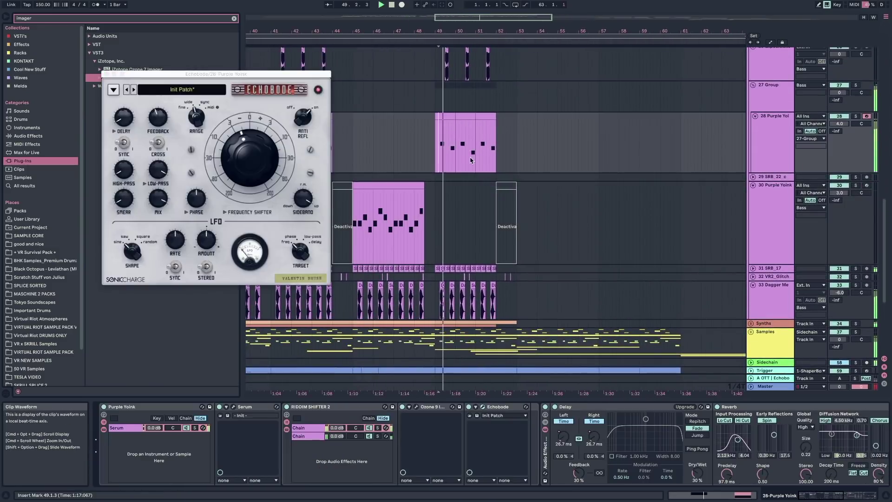
left_click(113, 73)
Step: Unfold the Synths group and solo track 36 Serum to play it from bar 46
scroll(457, 161, "up", 15)
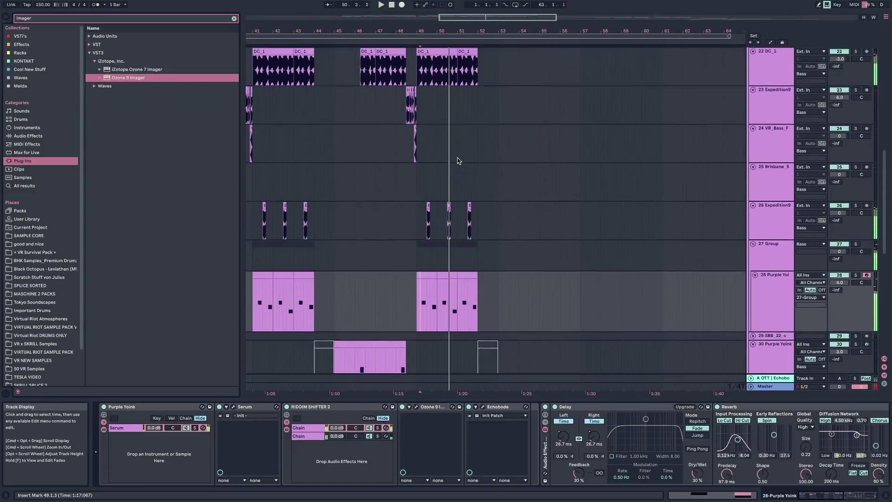
scroll(458, 161, "down", 20)
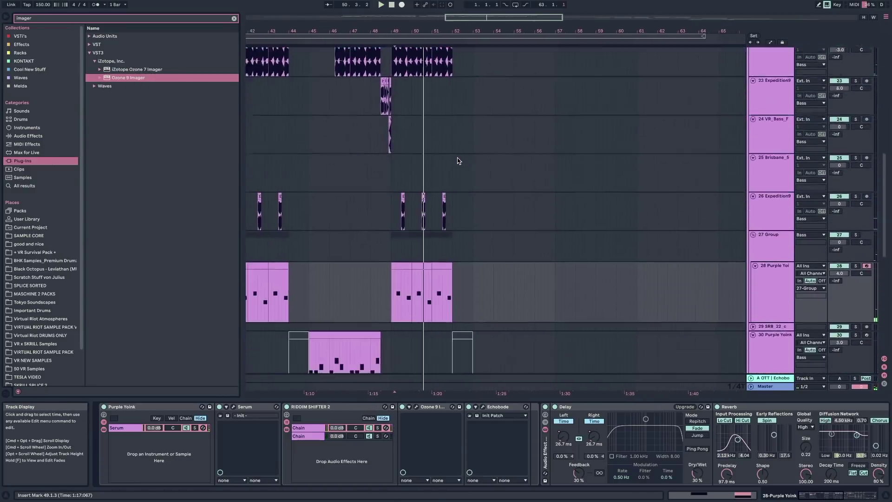
left_click(750, 166)
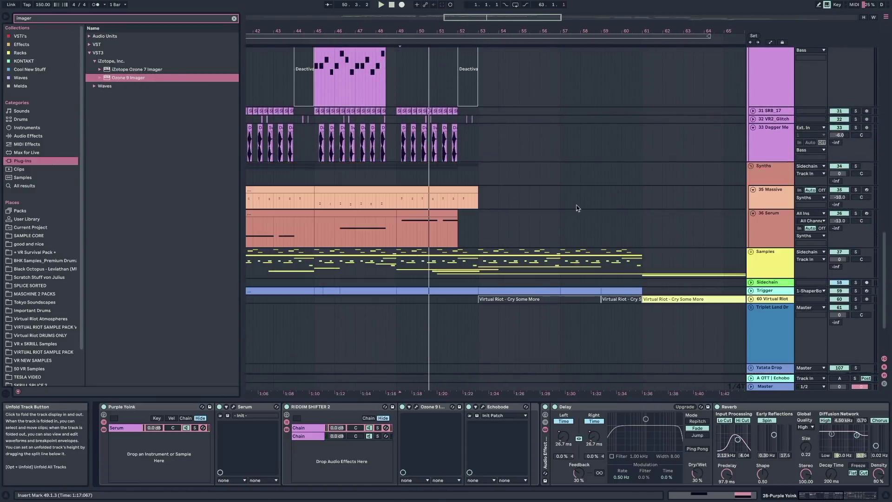
left_click(855, 214)
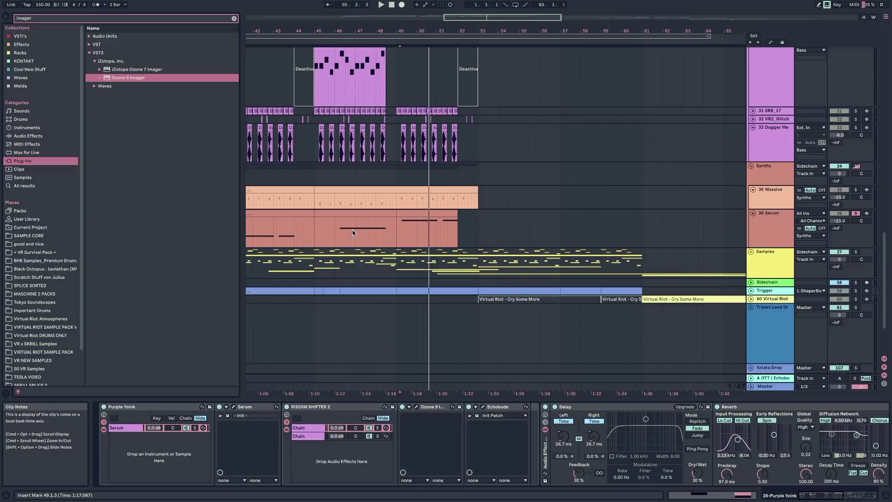
left_click(334, 228)
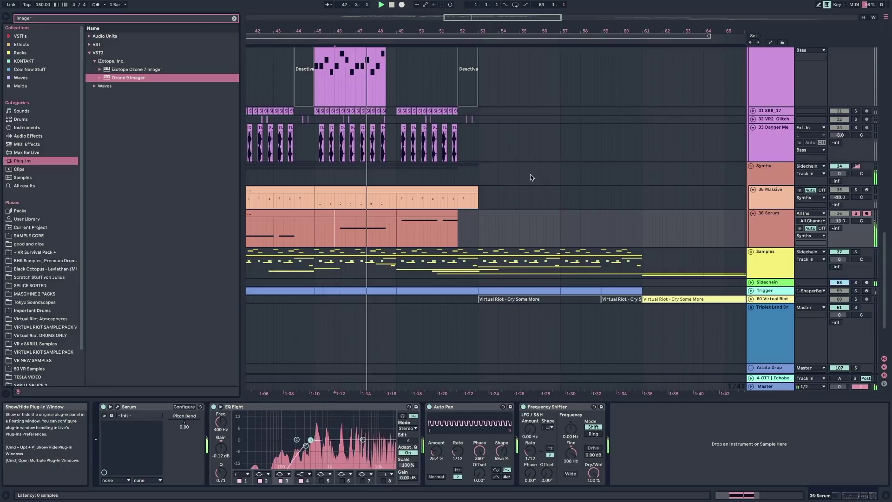
Step: Open the Serum window on track 36 and compare the shapes of LFO 2 and LFO 1
key("super+alt+p")
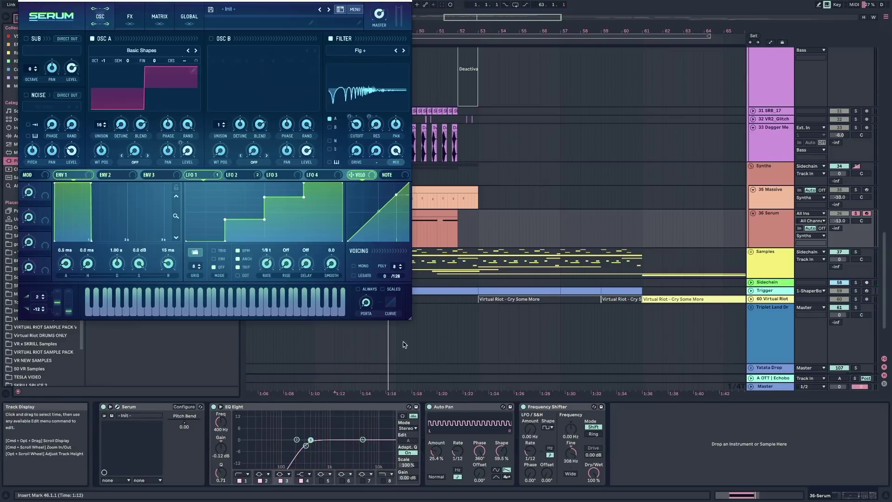
left_click(232, 175)
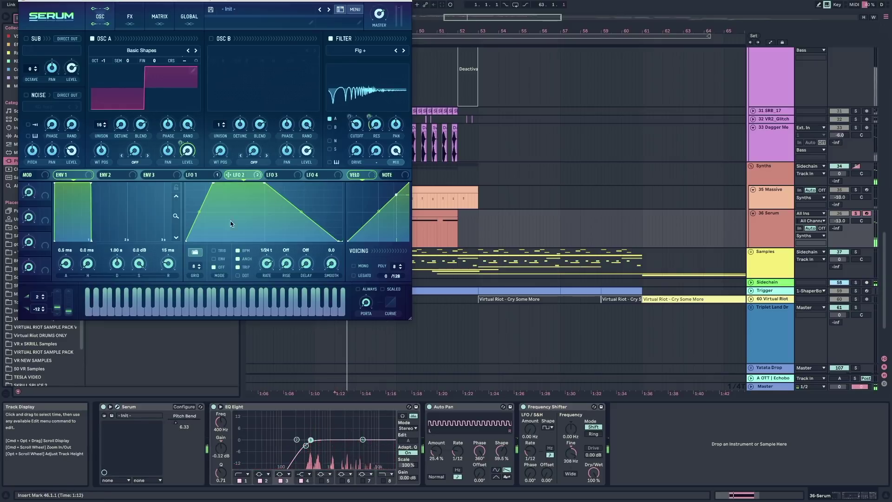
left_click(201, 174)
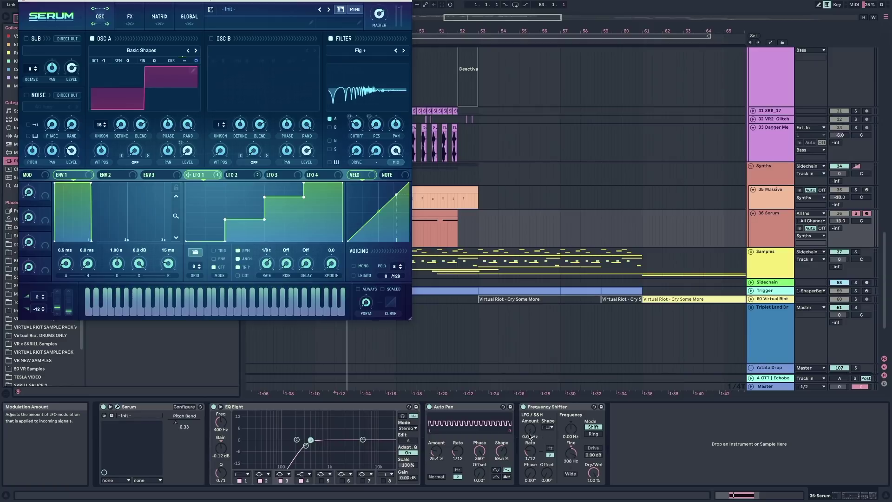
Step: Try the Frequency Shifter's LFO amount at about 583 Hz on track 36 during playback and return it to 0 Hz
key("space")
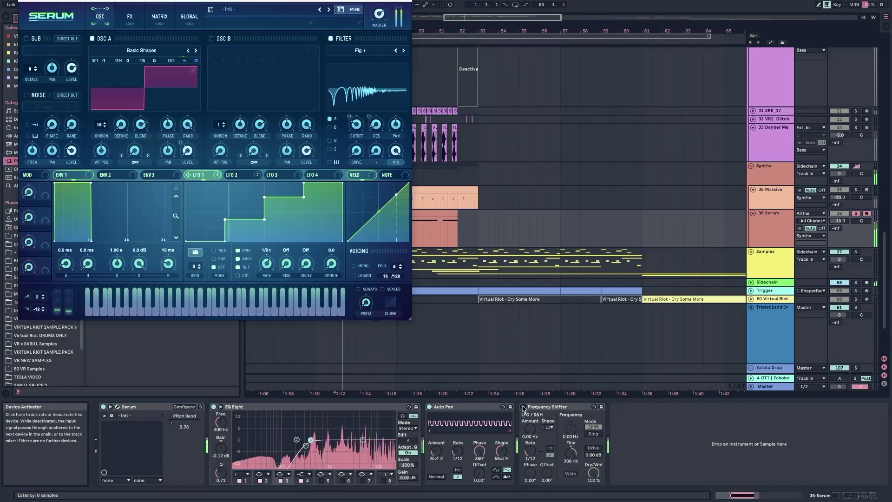
left_click_drag(529, 428, 529, 421)
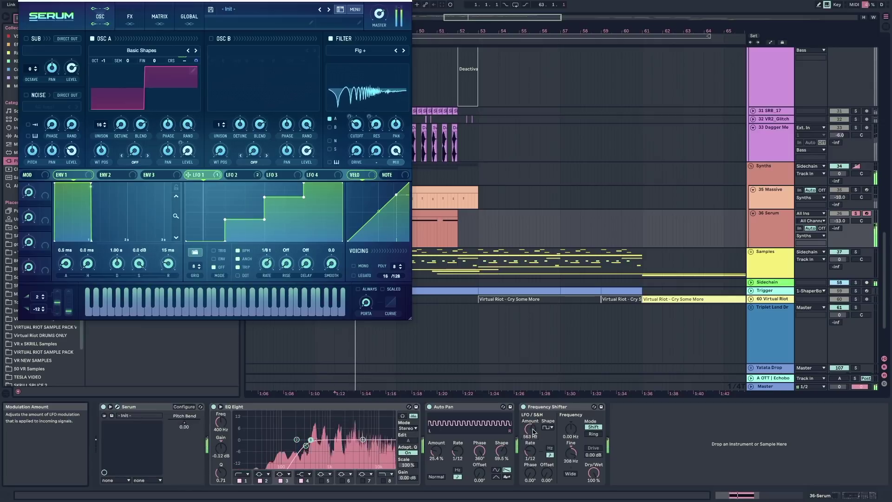
left_click_drag(532, 431, 533, 459)
key("space")
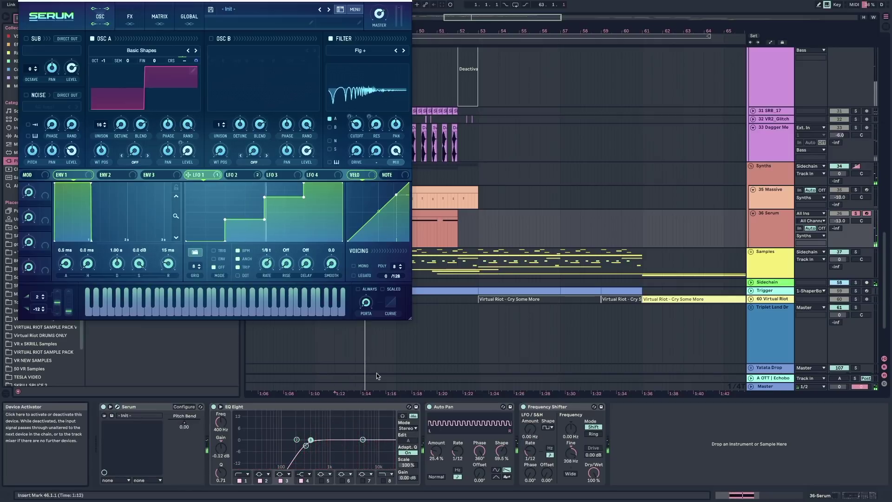
Step: Close the Serum window and place the insert marker at bar 77 on the Triplet Land Drop group
left_click(27, 1)
left_click_drag(464, 31, 465, 17)
scroll(550, 324, "right", 5)
scroll(551, 325, "down", 1)
left_click(484, 303)
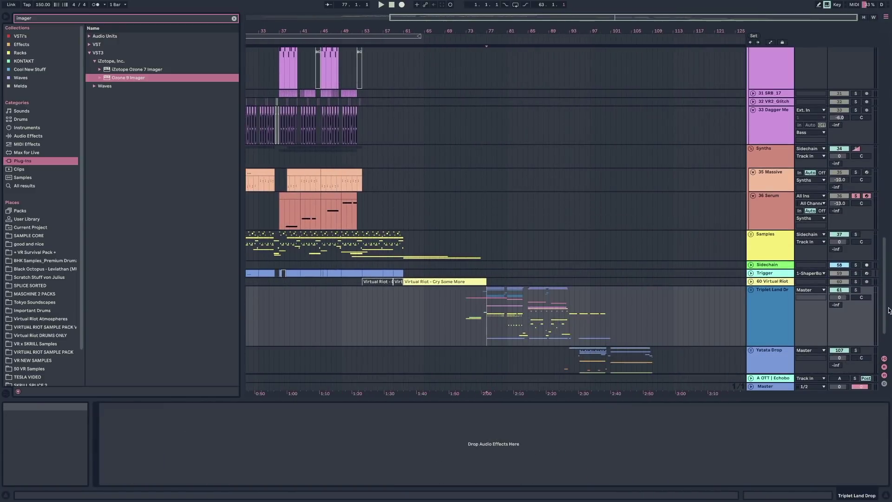
Step: Solo the Triplet Land Drop group and play it from bar 77
left_click(855, 290)
key("space")
scroll(802, 265, "down", 3)
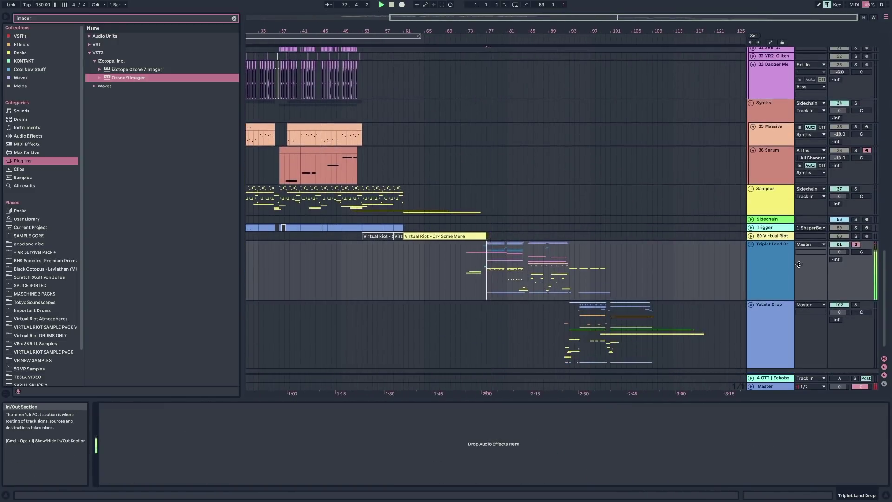
Step: Unfold the Triplet Land Drop group and its Bass subgroup to show the individual Serum tracks around bars 77 to 92
left_click(751, 243)
scroll(554, 139, "down", 10)
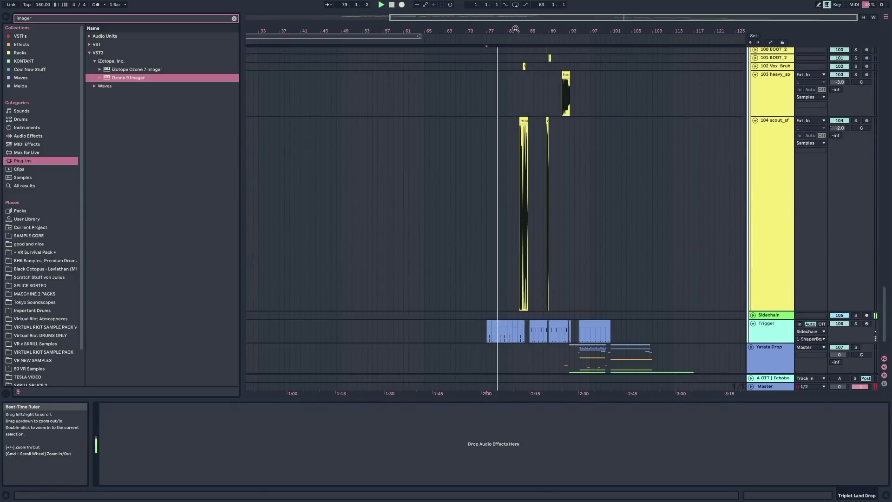
scroll(469, 169, "up", 5)
scroll(469, 169, "up", 10)
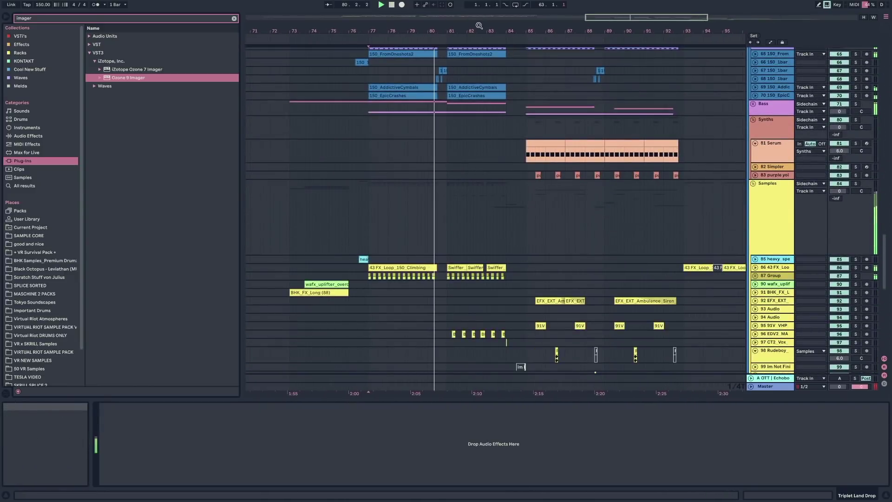
scroll(469, 169, "up", 2)
scroll(462, 154, "up", 5)
scroll(461, 151, "down", 2)
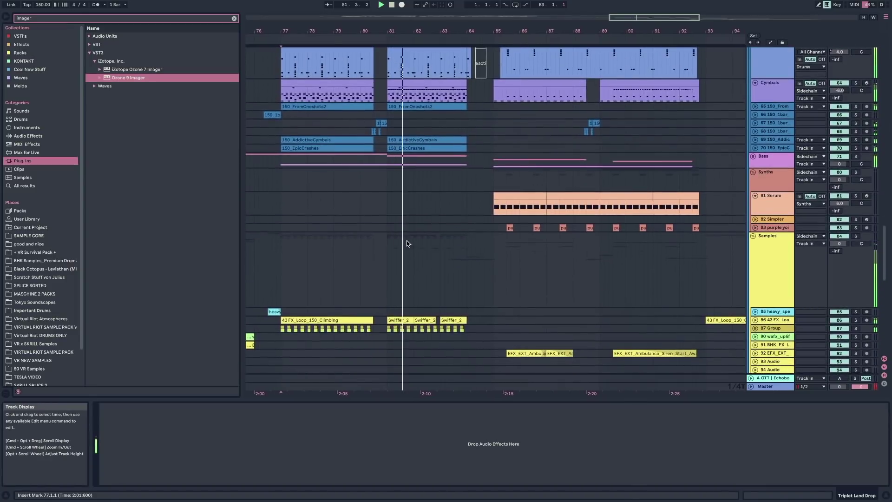
left_click(762, 157)
left_click(753, 156)
scroll(475, 283, "down", 8)
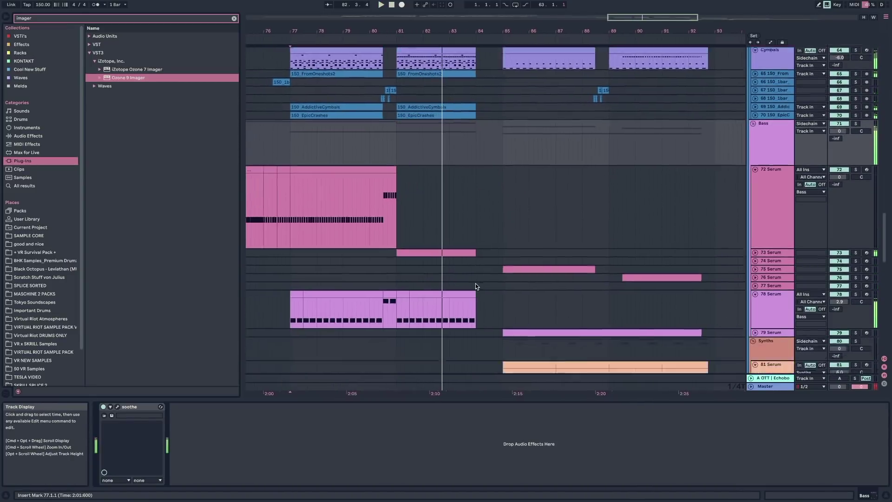
Step: Unfold track 73 Serum in the Bass group, solo it and play its clip from bar 81
left_click(755, 197)
left_click(433, 197)
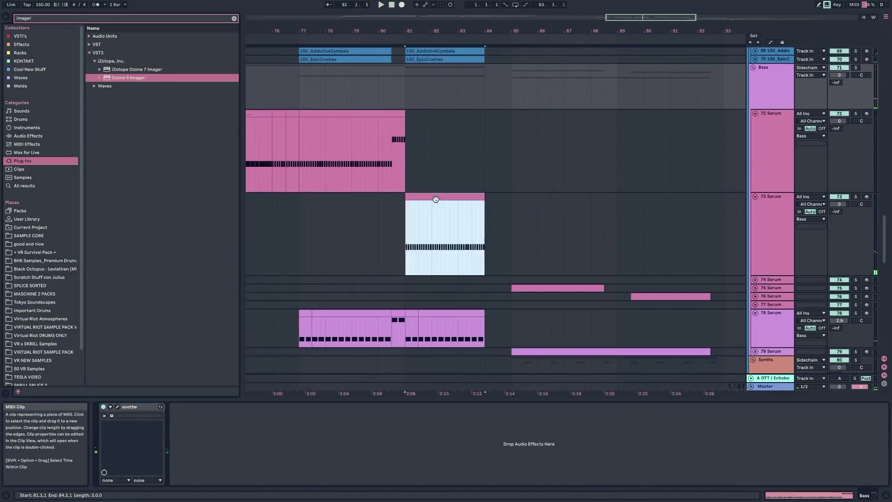
left_click(785, 203)
left_click(855, 196)
key("space")
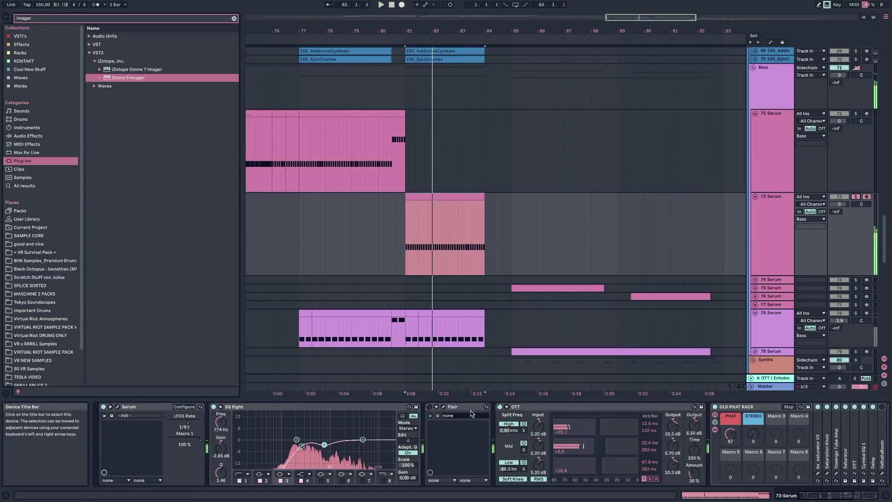
Step: Fold the OTT and first EQ Eight devices on track 73 and open its Serum window
left_click(507, 406)
double_click(327, 407)
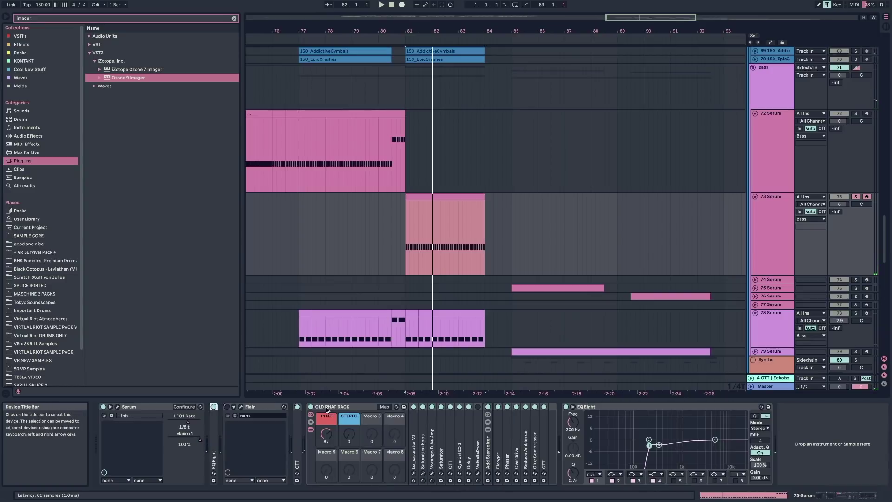
left_click(117, 407)
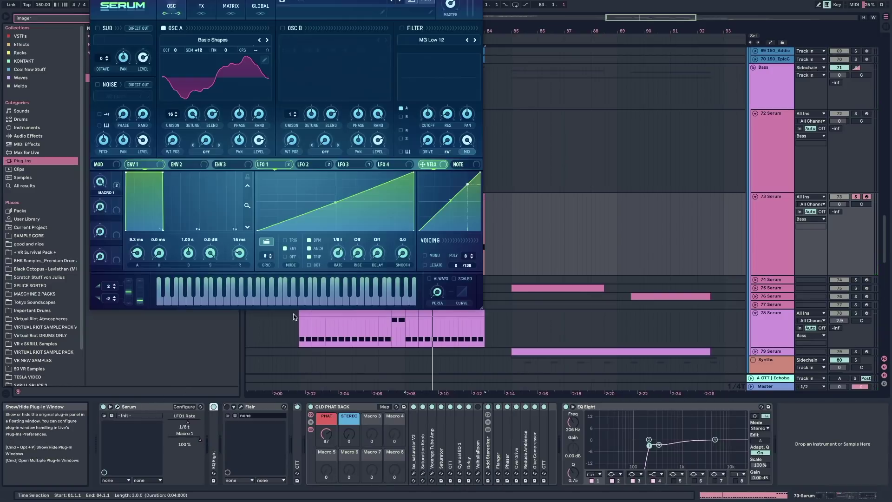
Step: Examine the effects chain and the oscillator A settings of track 73's Serum patch during playback
left_click(201, 9)
left_click(176, 8)
left_click(201, 9)
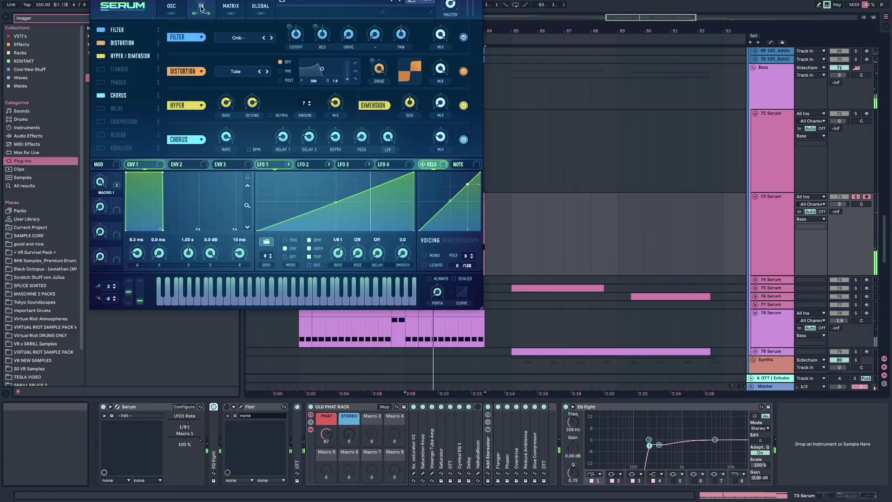
left_click(170, 6)
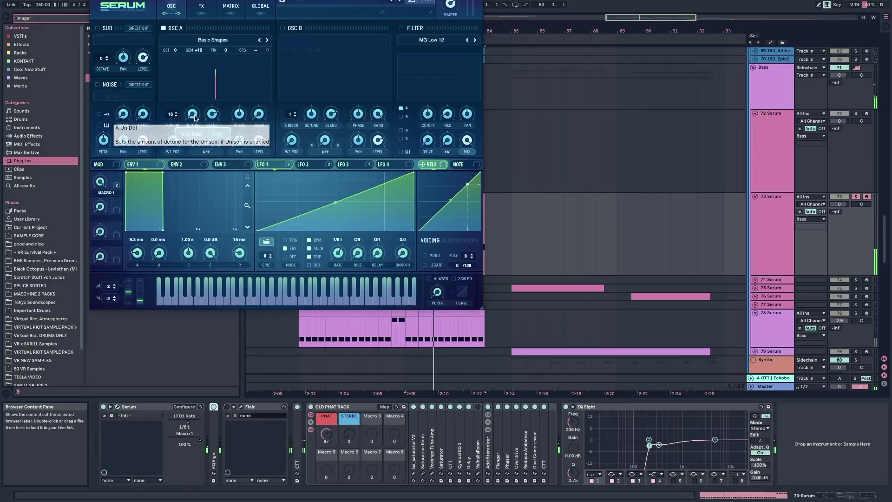
left_click_drag(260, 115, 259, 109)
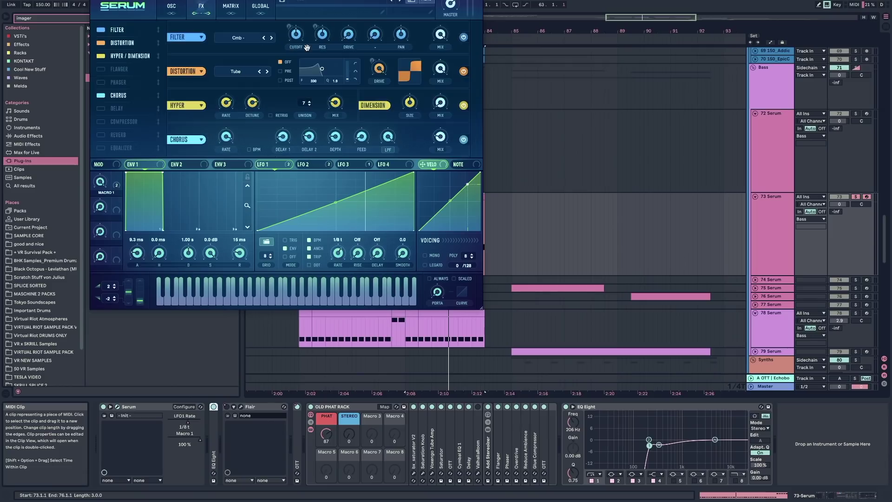
Step: Bypass and re-enable the comb filter in track 73's Serum effects during playback to compare the sound
left_click(102, 30)
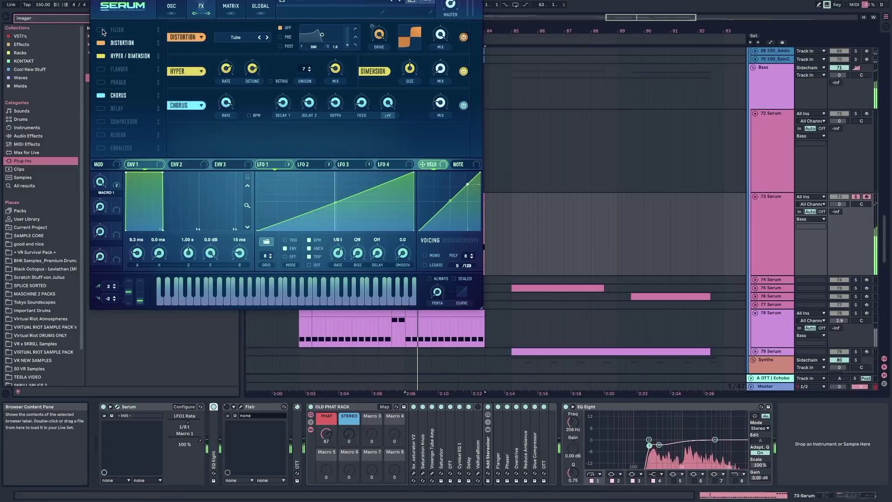
left_click(101, 29)
left_click(101, 30)
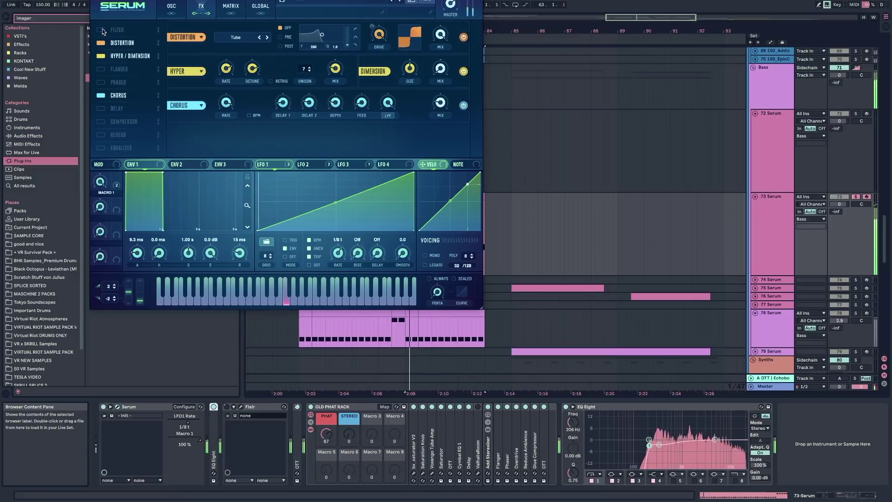
left_click(101, 30)
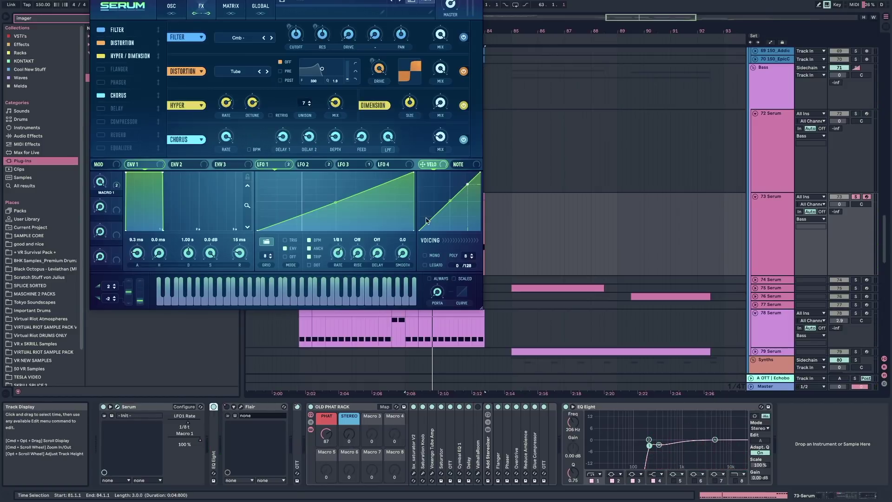
Step: Turn off the solo on track 73 and play the Triplet Land Drop from bar 85
scroll(501, 318, "down", 3)
left_click(504, 294)
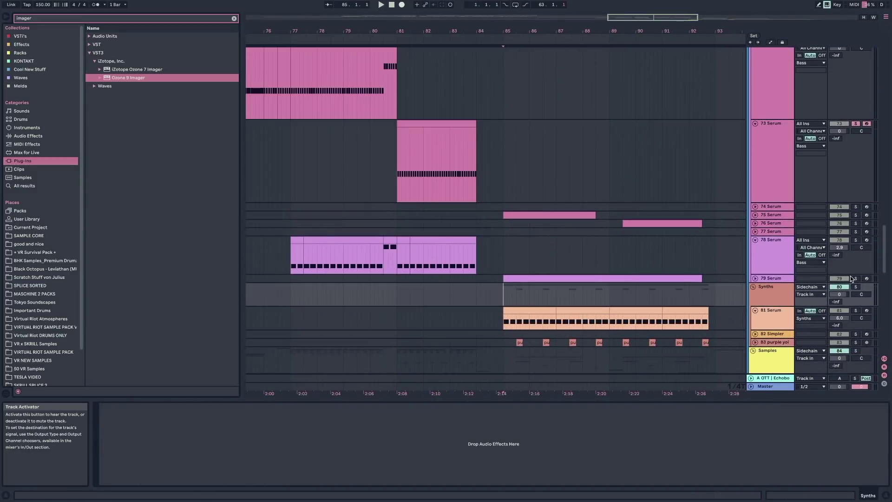
key("space")
scroll(528, 206, "right", 3)
scroll(528, 205, "down", 2)
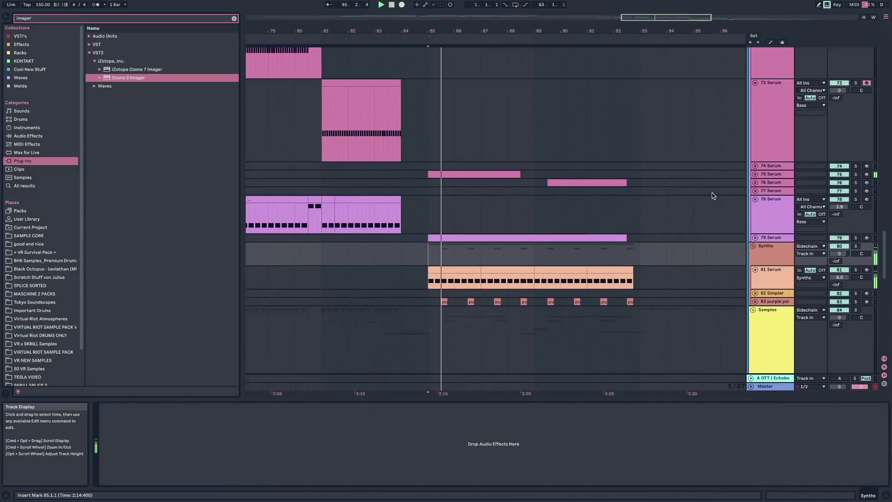
Step: Unfold track 75 Serum, show its device chain and solo it
left_click(755, 175)
left_click(771, 185)
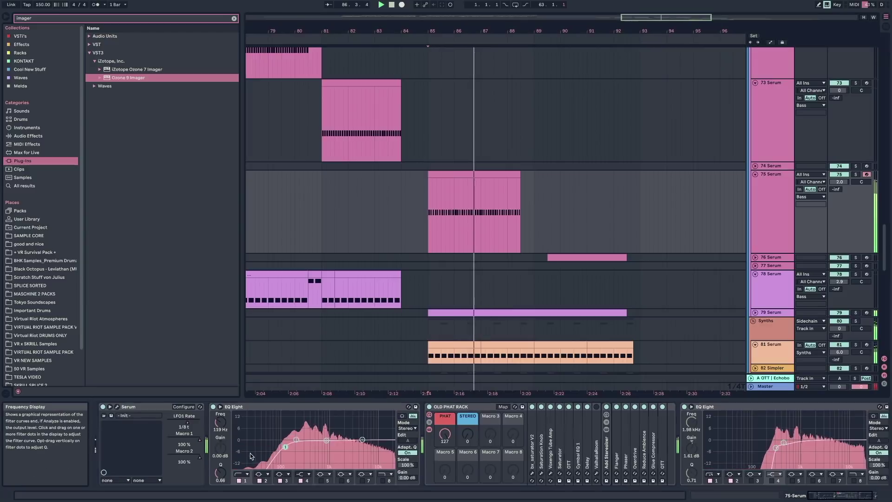
left_click(855, 175)
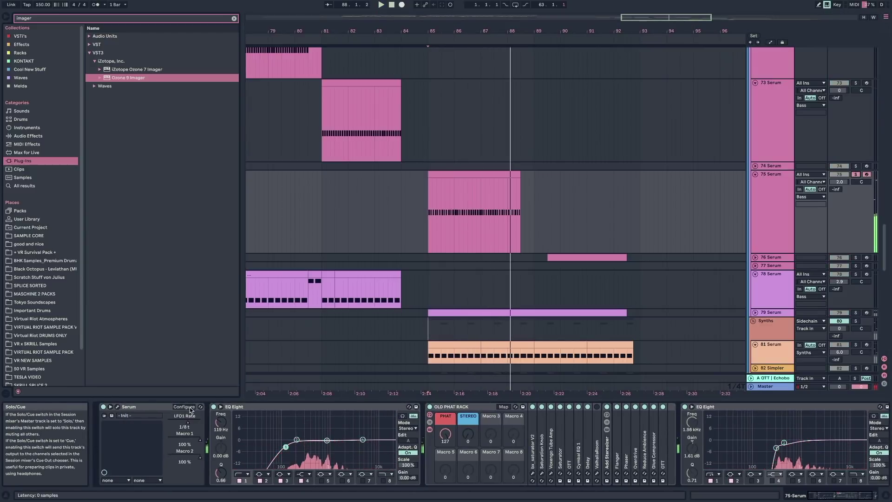
Step: Open the Serum window on track 75 and compare its oscillator and effects pages during playback
left_click(118, 408)
left_click_drag(321, 2, 388, 45)
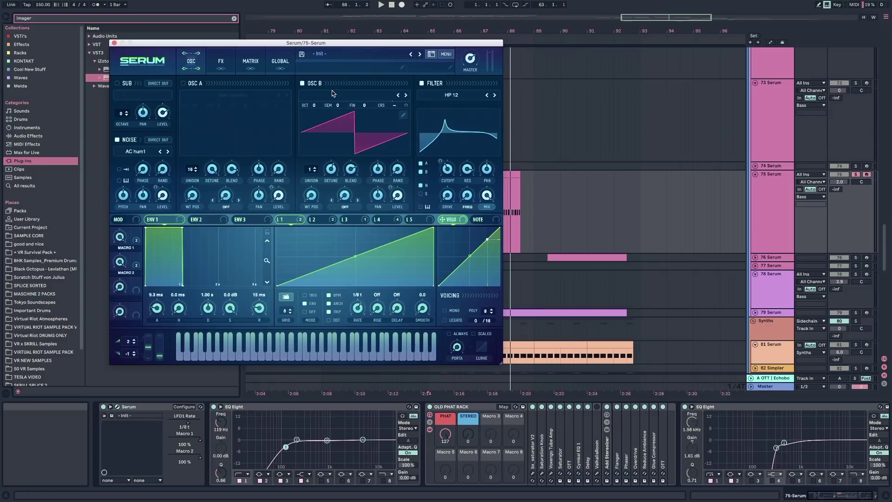
left_click(222, 63)
key("space")
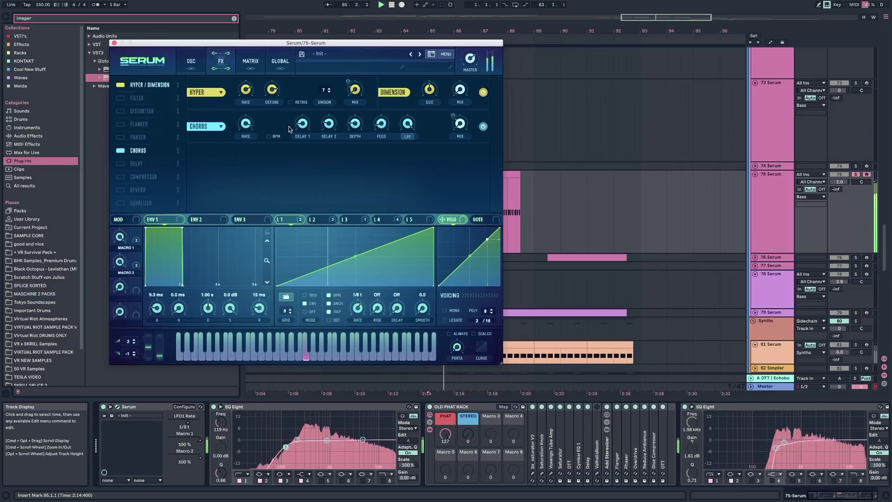
left_click(190, 61)
left_click(221, 63)
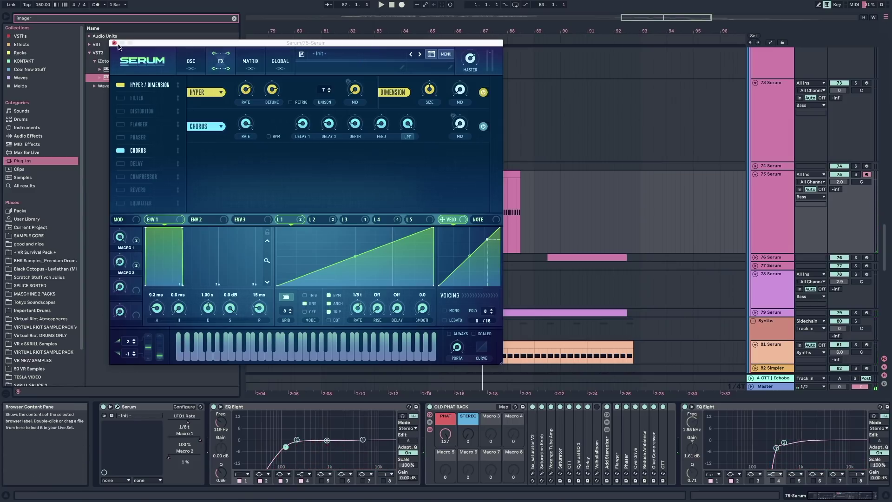
Step: Close the Serum window, solo the Samples group and start playback from bar 93
left_click(114, 43)
scroll(528, 219, "down", 10)
scroll(528, 218, "right", 5)
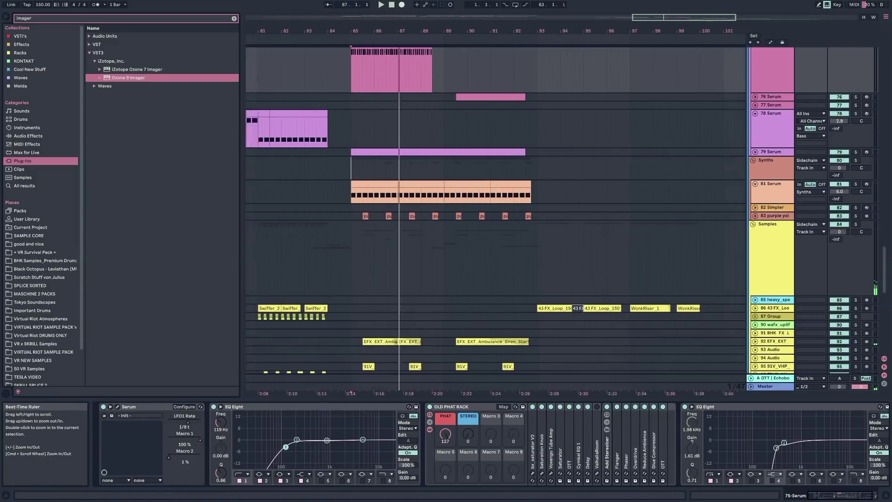
left_click_drag(499, 393, 500, 366)
left_click(519, 255)
left_click(856, 225)
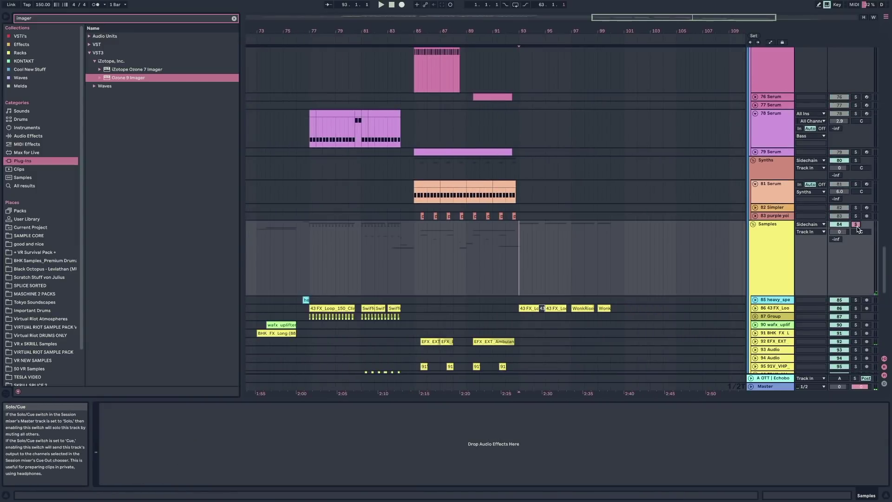
key("space")
Step: Unfold the Yatata Drop group down to its Bass tracks and play the soloed track 120 Serum from bar 95
scroll(599, 237, "down", 10)
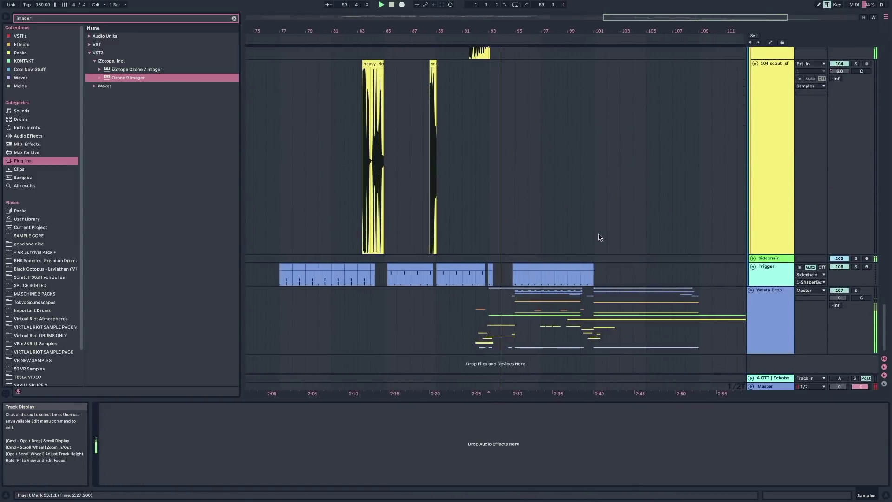
scroll(501, 283, "down", 10)
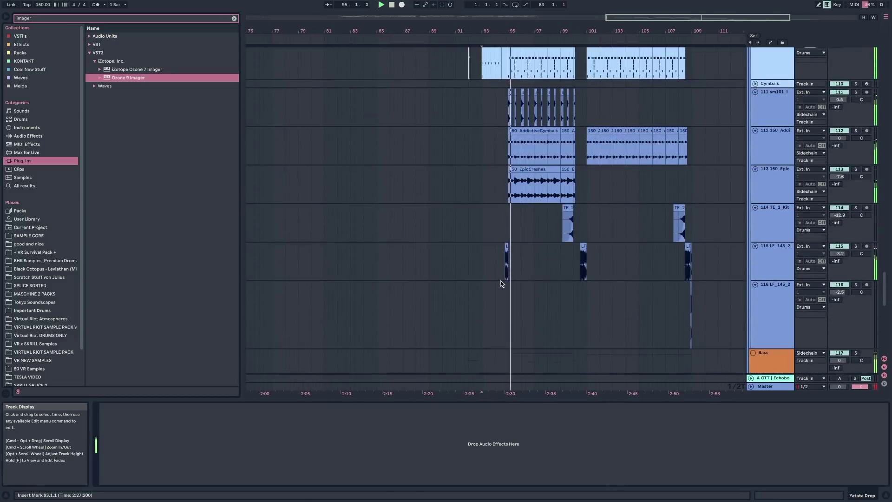
scroll(502, 284, "down", 4)
left_click_drag(433, 24, 434, 29)
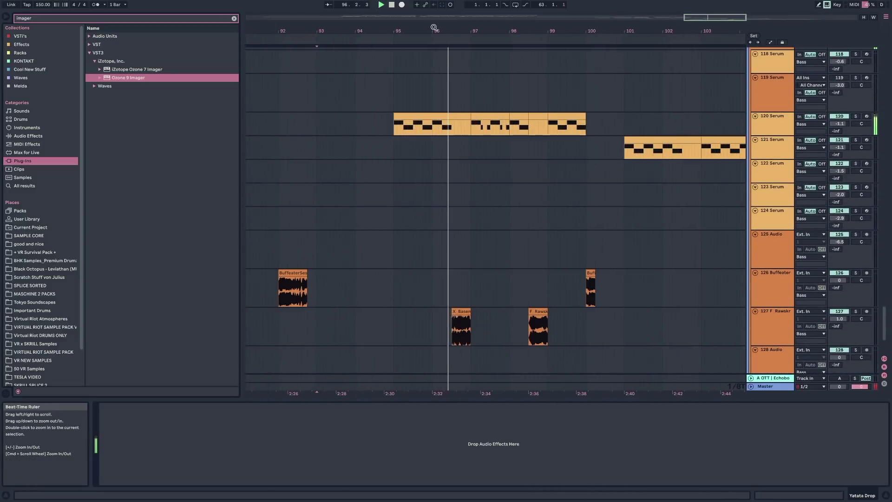
left_click(394, 128)
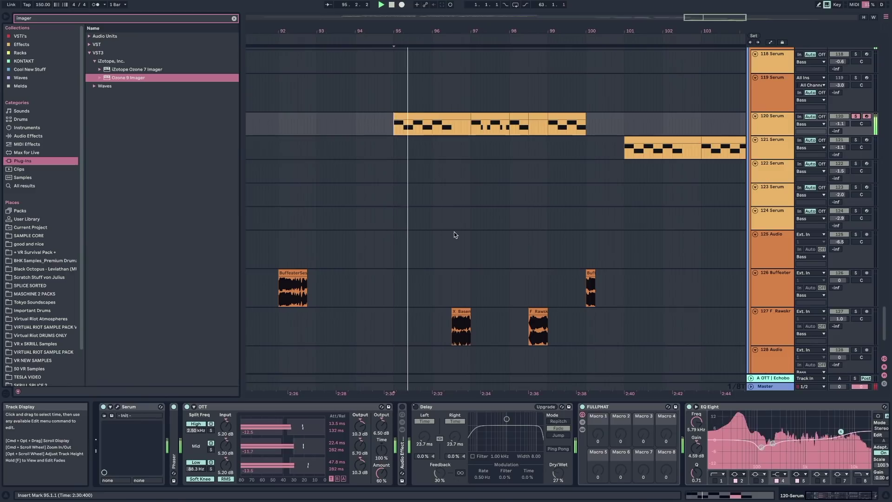
scroll(453, 232, "down", 2)
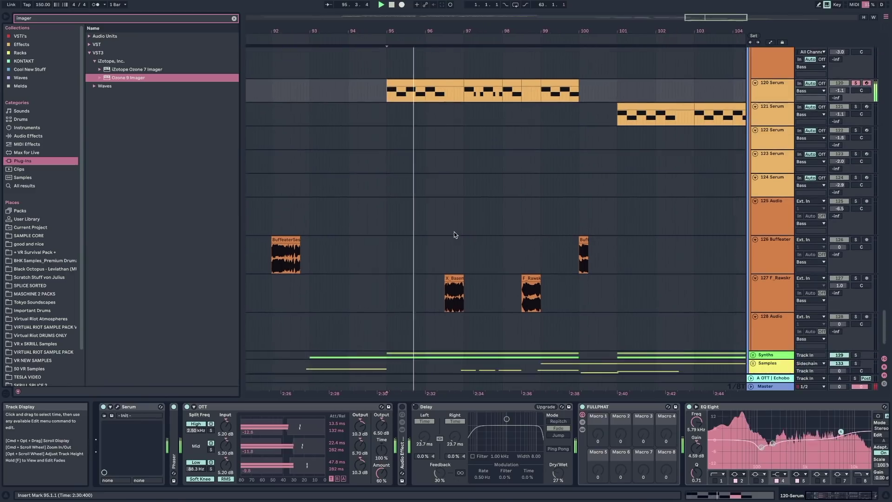
scroll(462, 241, "up", 5)
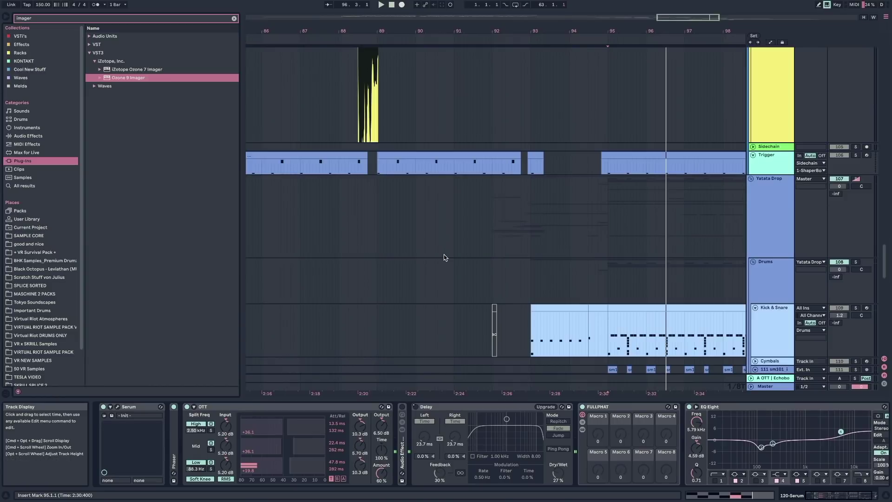
Step: Open the Serum window on track 120, play its clip from bar 95 and move the window over the arrangement
scroll(444, 255, "down", 10)
scroll(444, 255, "right", 5)
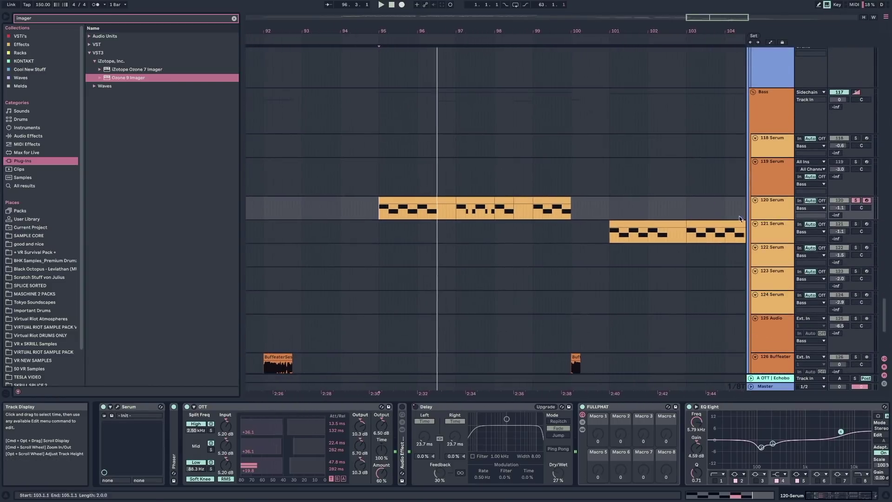
left_click(779, 209)
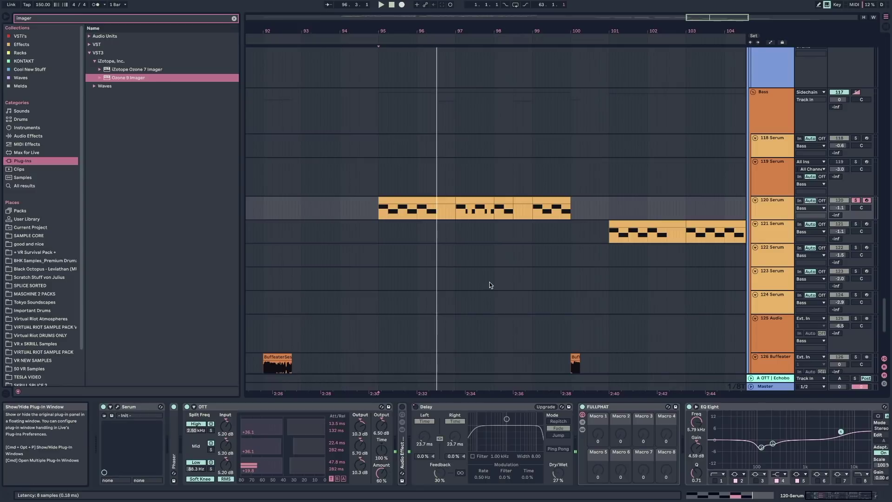
key("ctrl+alt+p")
key("space")
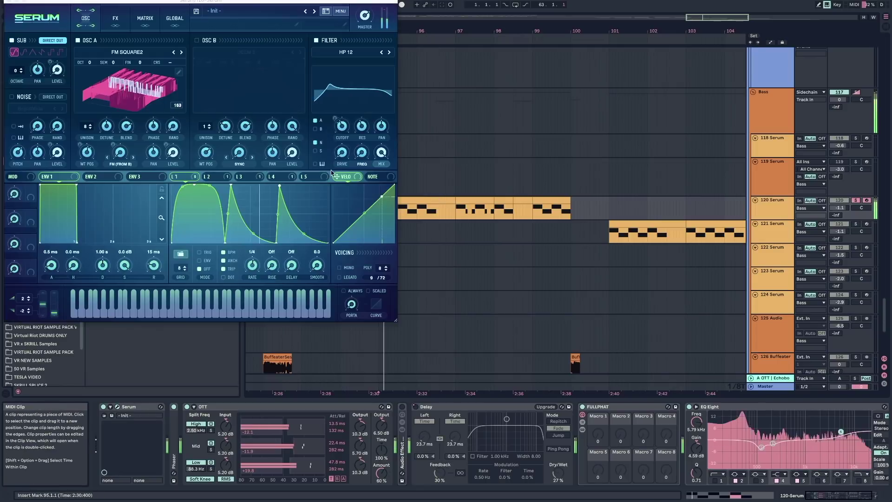
left_click_drag(140, 8, 34, 3)
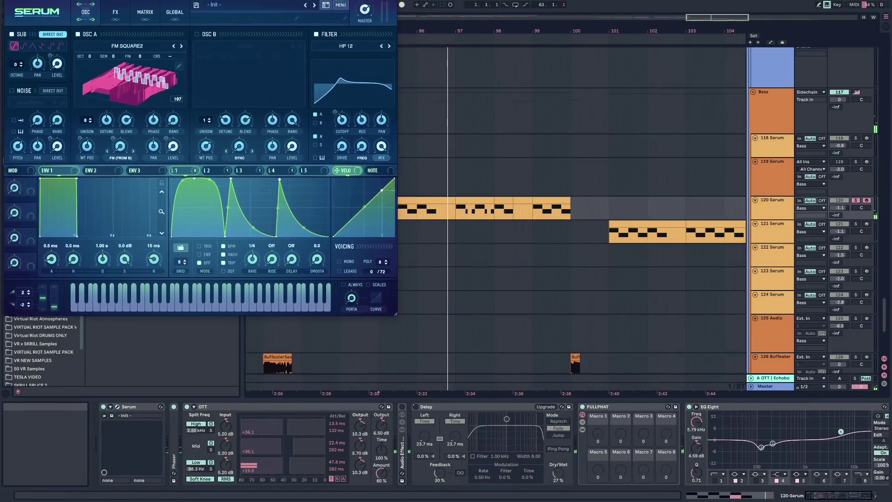
left_click_drag(176, 2, 426, 42)
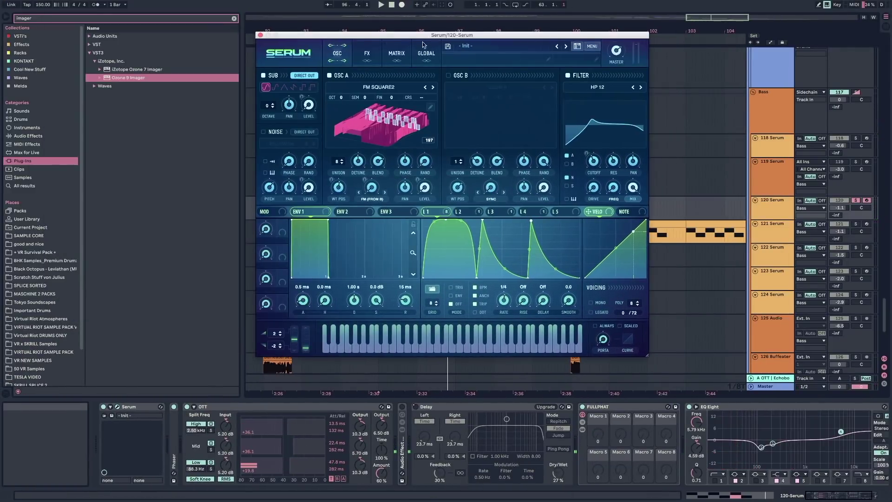
Step: Inspect Serum's OSC A wavetable on track 120 and bring up the synth's effects page
left_click(366, 53)
left_click(337, 54)
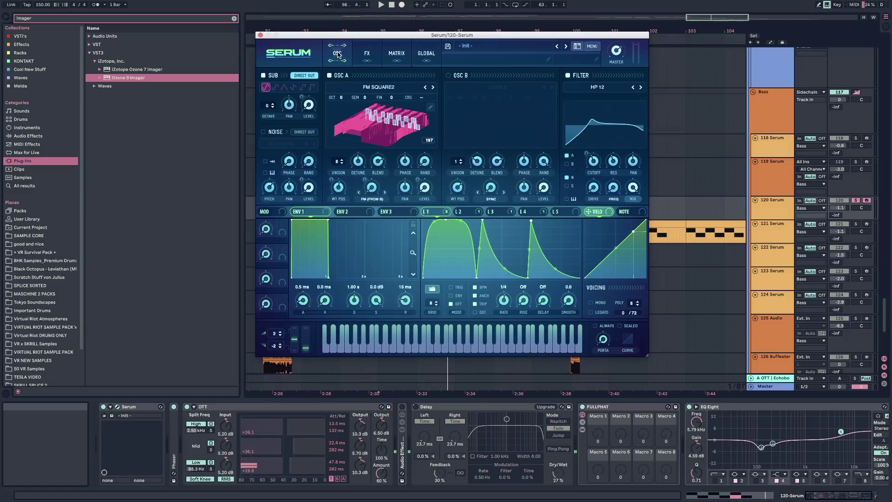
left_click(396, 110)
left_click(395, 114)
left_click(367, 53)
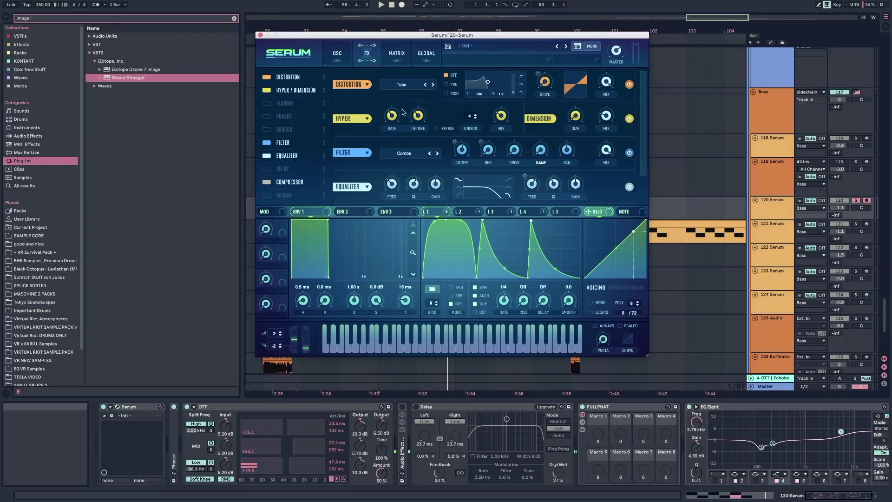
Step: Compare track 120's sound with Serum's Combs filter effect off and on during playback, and view LFO 3 and LFO 1
left_click(267, 143)
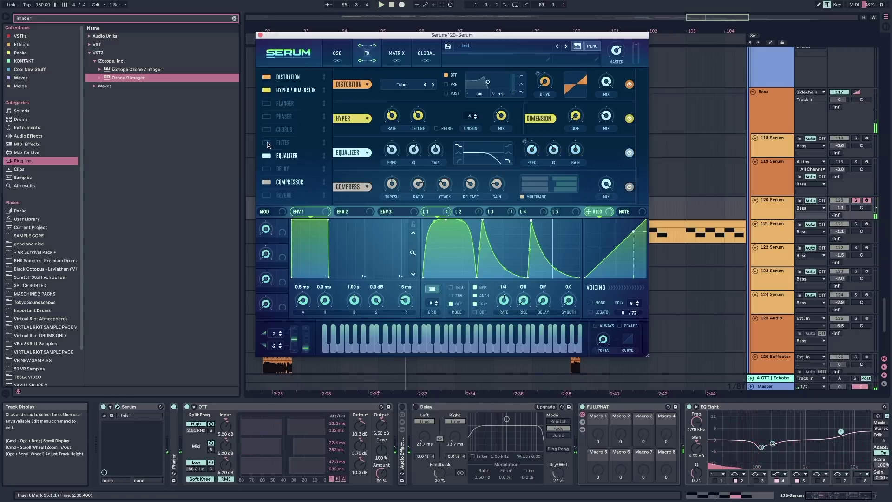
key("space")
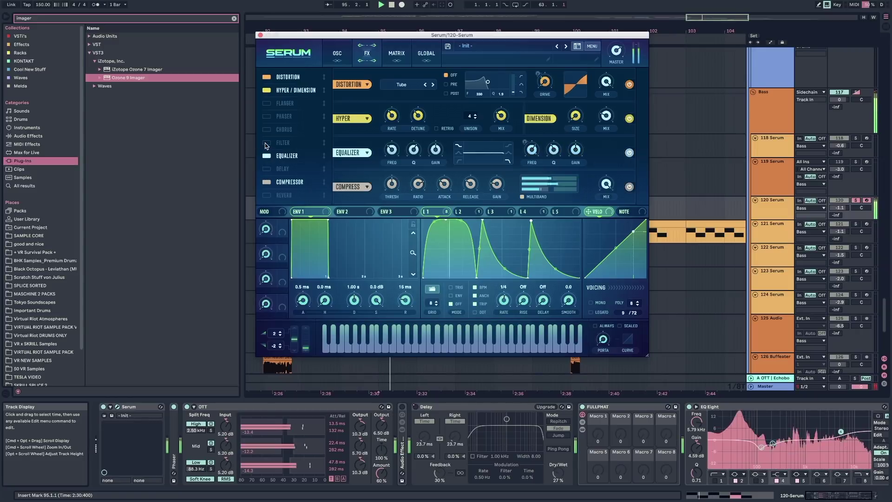
left_click(267, 143)
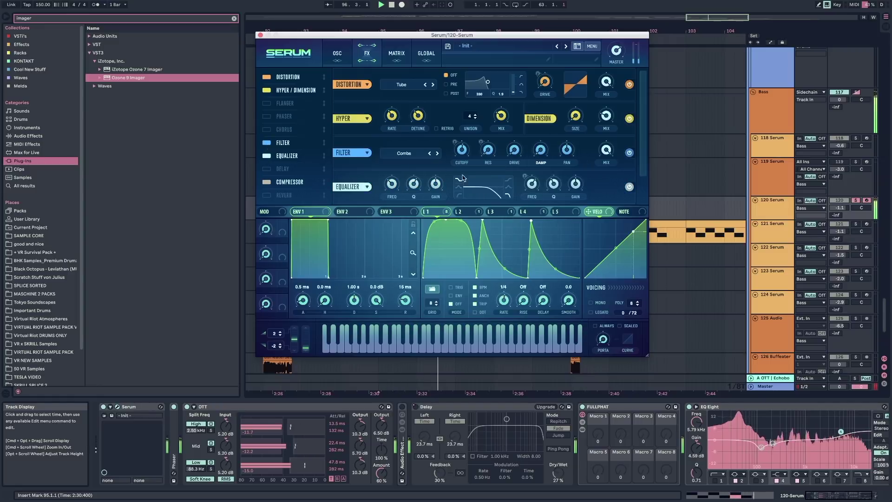
left_click(480, 215)
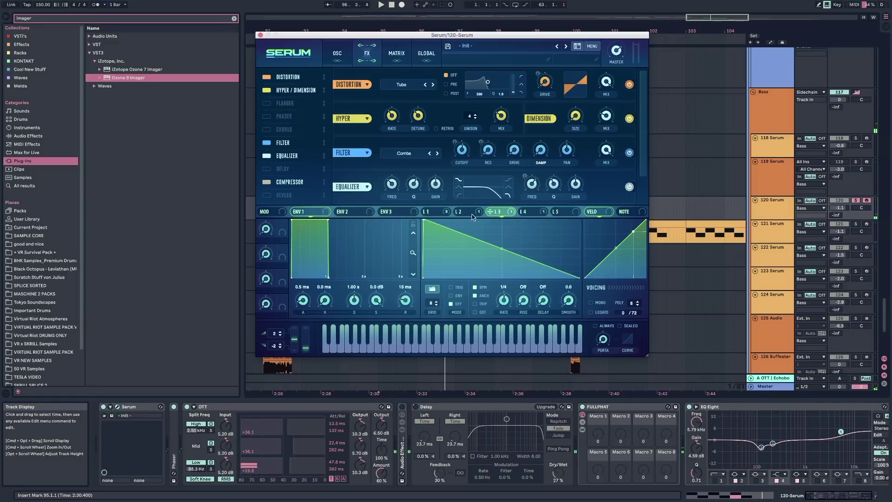
left_click(428, 211)
Step: Unfold the Phaser in track 120's device chain to check its settings and fold it again
double_click(173, 439)
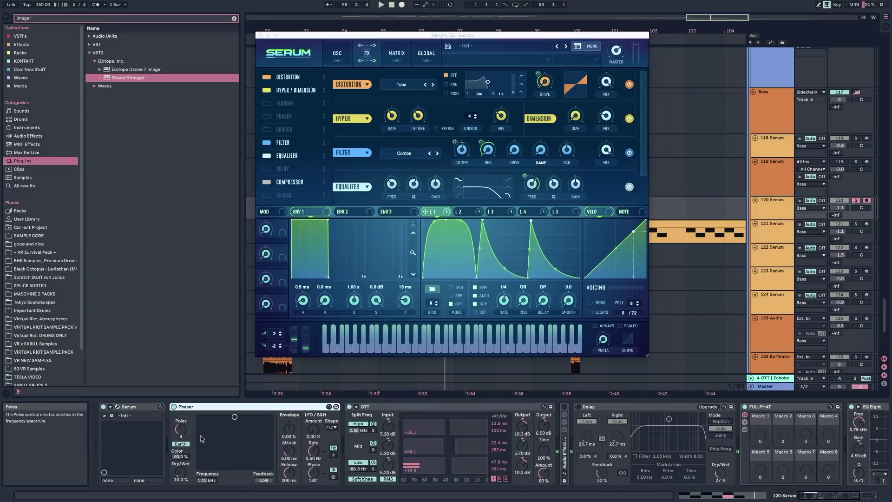
double_click(221, 408)
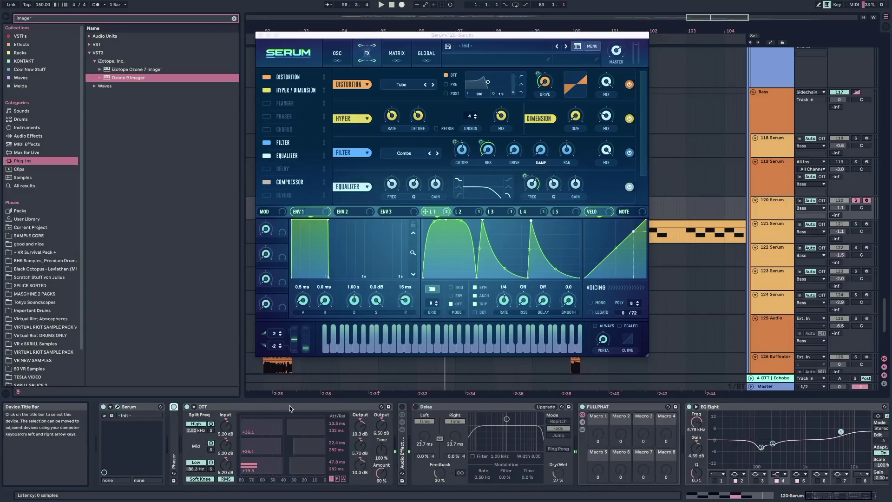
scroll(483, 441, "right", 2)
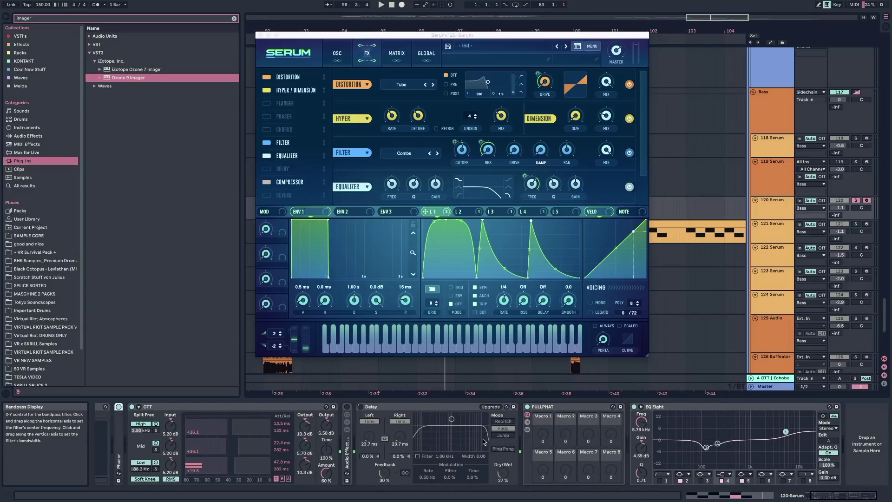
Step: Reveal the devices inside the FULLPHAT rack and look through its nested racks
left_click(527, 428)
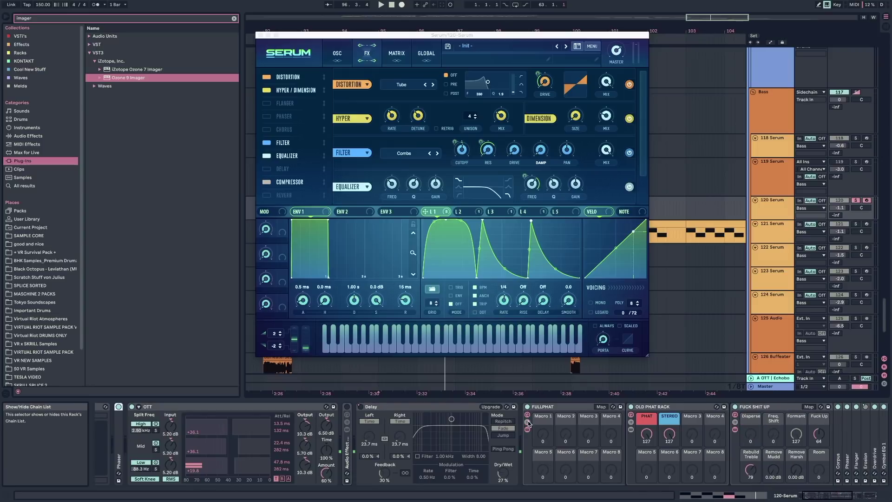
scroll(725, 470, "right", 4)
scroll(726, 470, "right", 7)
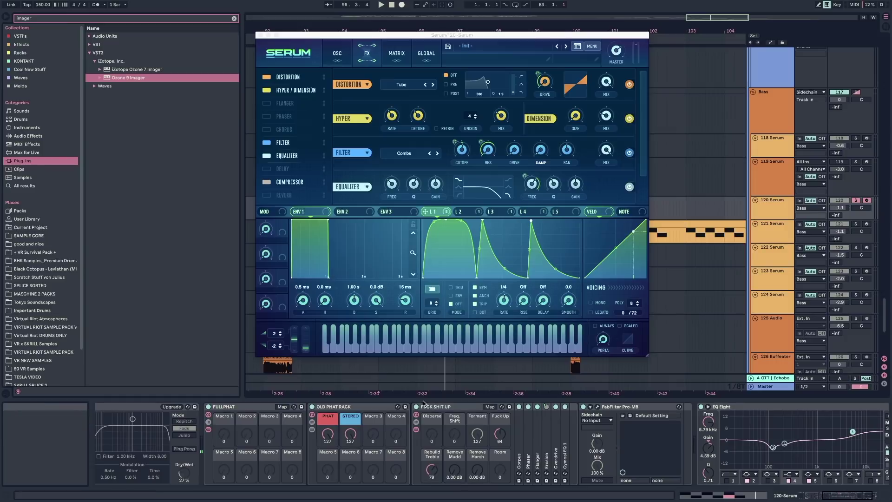
Step: Set the FUCK SHIT UP rack's Fuck Up macro to 67, audition it and close the Serum window
key("space")
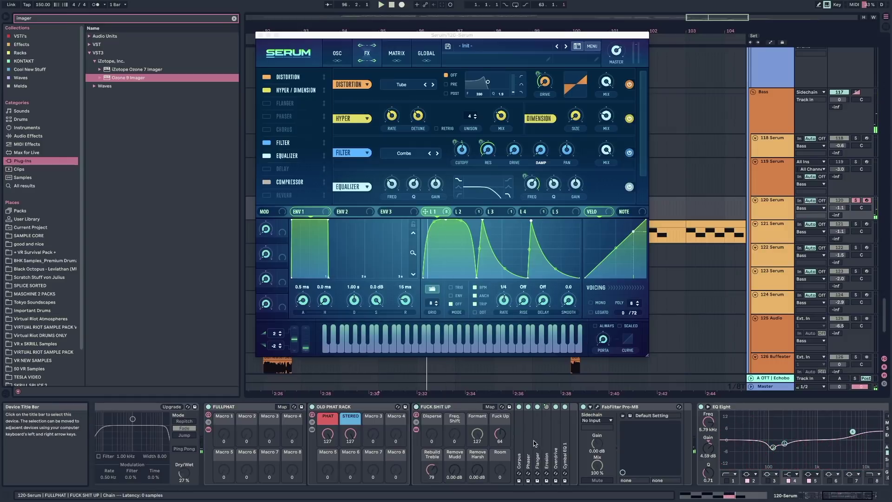
left_click_drag(500, 434, 502, 437)
key("space")
left_click(260, 35)
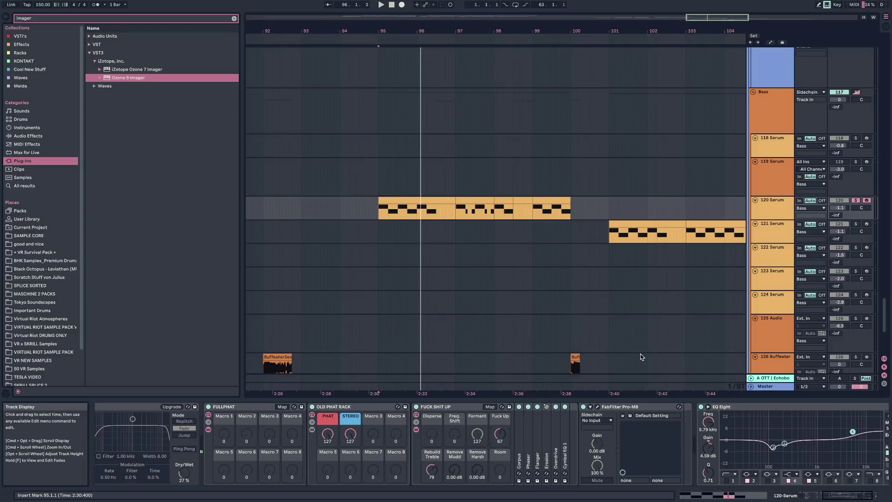
Step: Fold the FUCK SHIT UP and OLD PHAT RACK racks in track 120's device chain
double_click(463, 407)
double_click(371, 407)
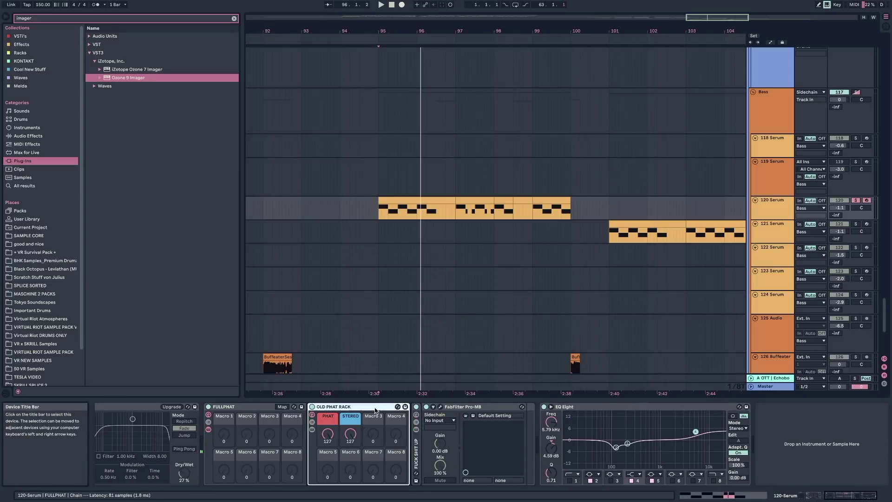
scroll(627, 255, "right", 3)
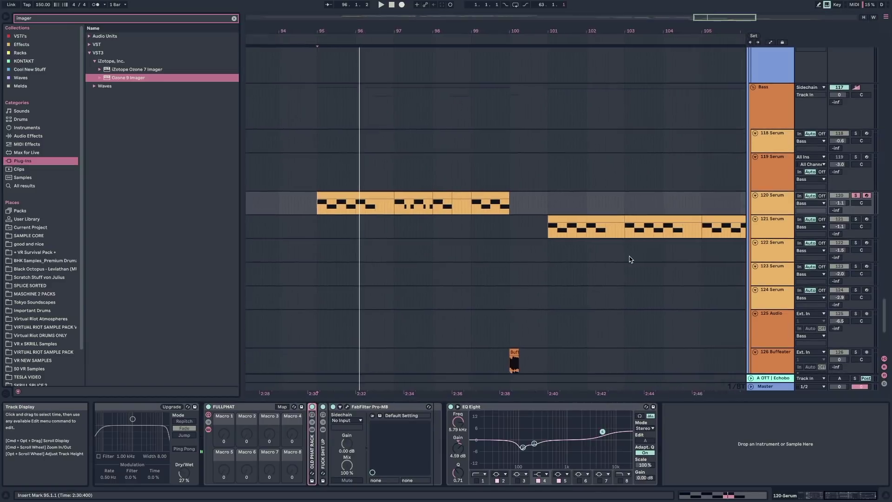
Step: Play the soloed track 121 Serum from its first clip at bar 101
left_click(587, 216)
key("space")
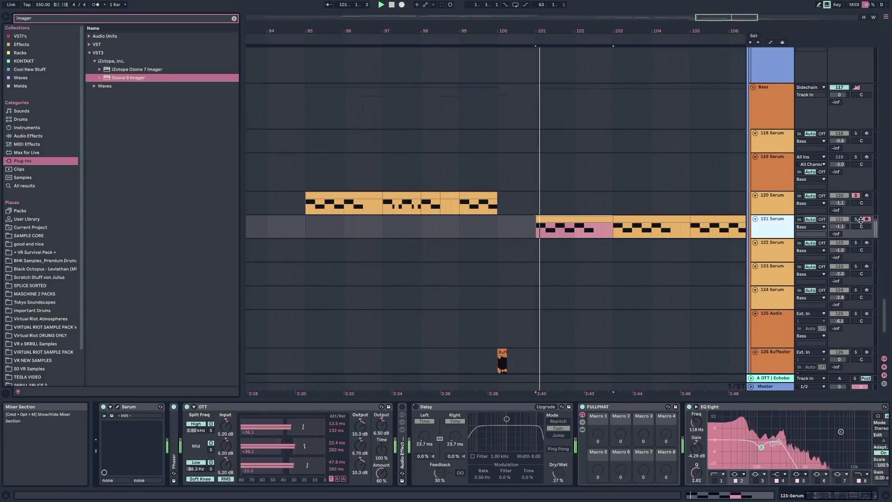
left_click(754, 219)
left_click(755, 219)
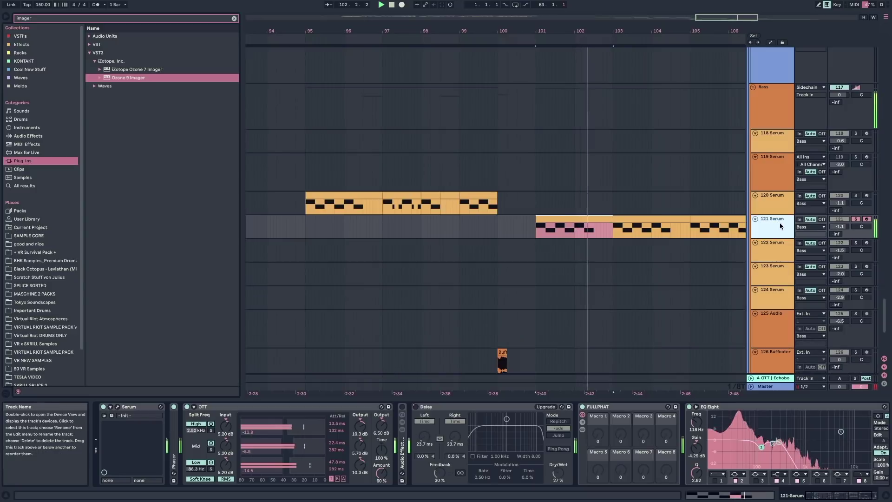
key("minus")
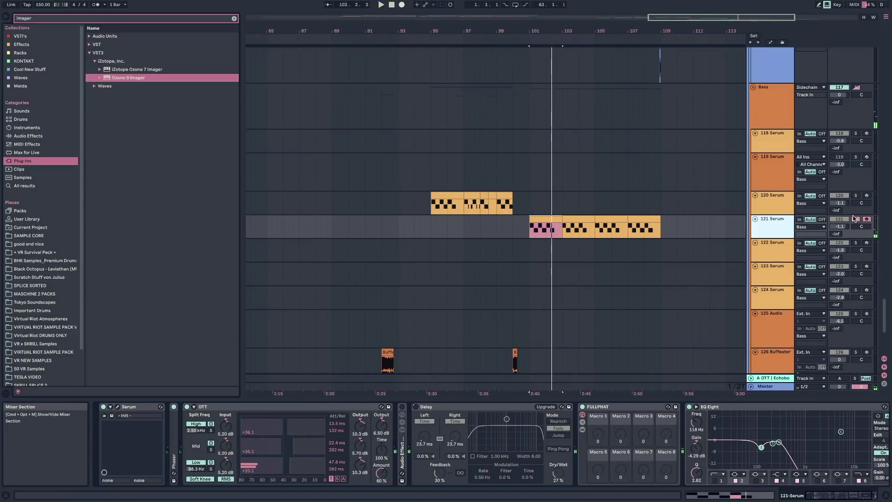
Step: Unsolo track 121 and play the Yatata Drop's full mix from bar 101 with the whole arrangement in view
key("space")
scroll(544, 250, "right", 3)
scroll(544, 250, "down", 6)
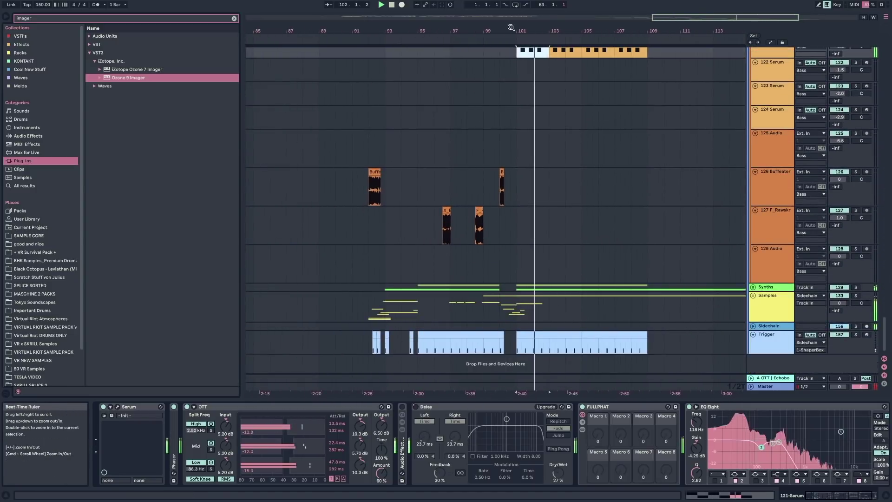
key("minus")
key("minus")
scroll(634, 188, "up", 3)
scroll(633, 185, "up", 20)
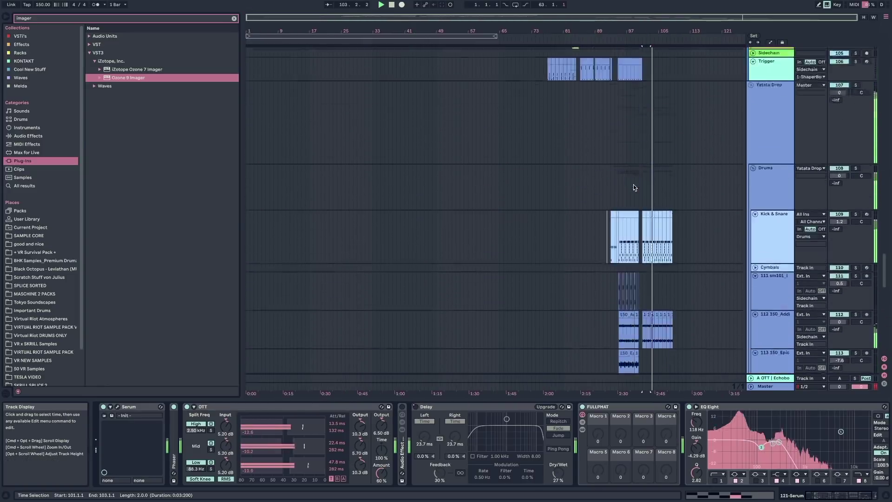
Step: Fold all track groups in the arrangement and select the Master track to show its devices
left_click(780, 90)
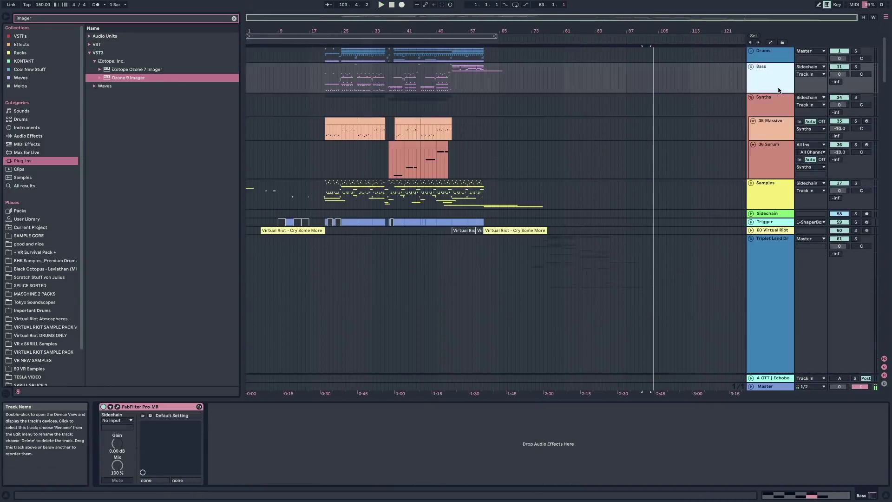
key("Left")
key("Down")
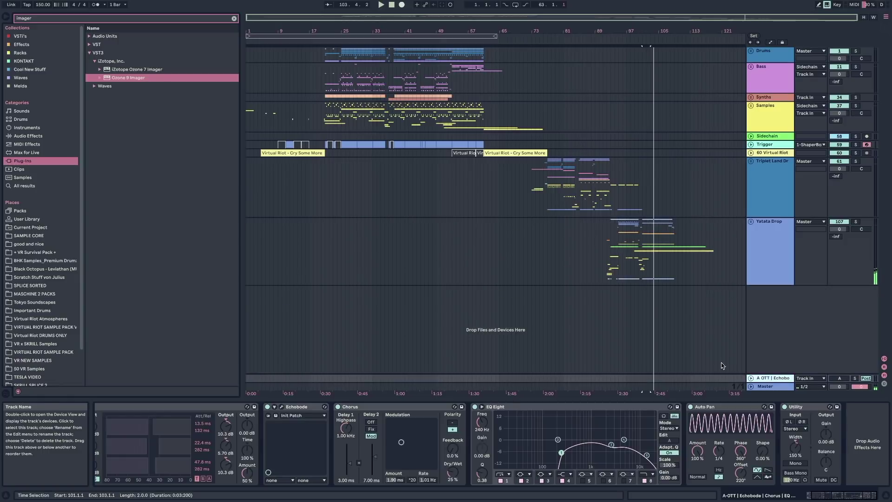
key("Down")
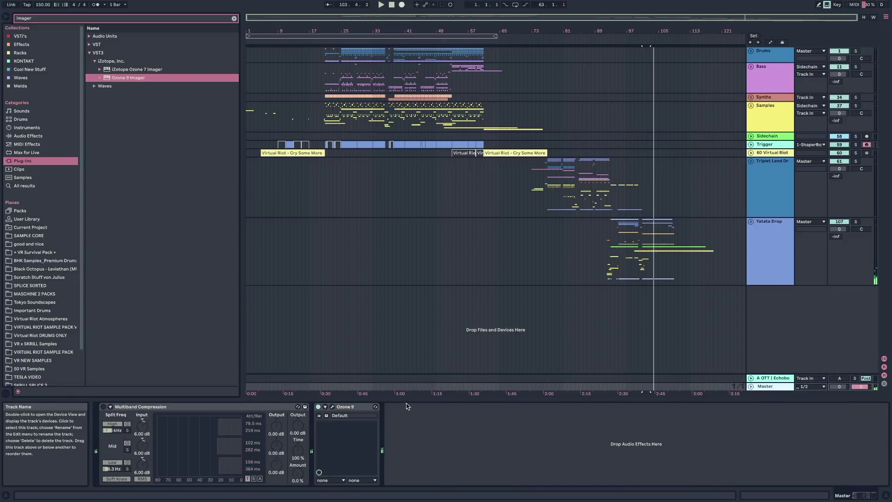
Step: Place the insert marker at bar 21 and inspect the Equalizer and Maximizer modules of Ozone 9 on the Master track
left_click(328, 86)
double_click(326, 31)
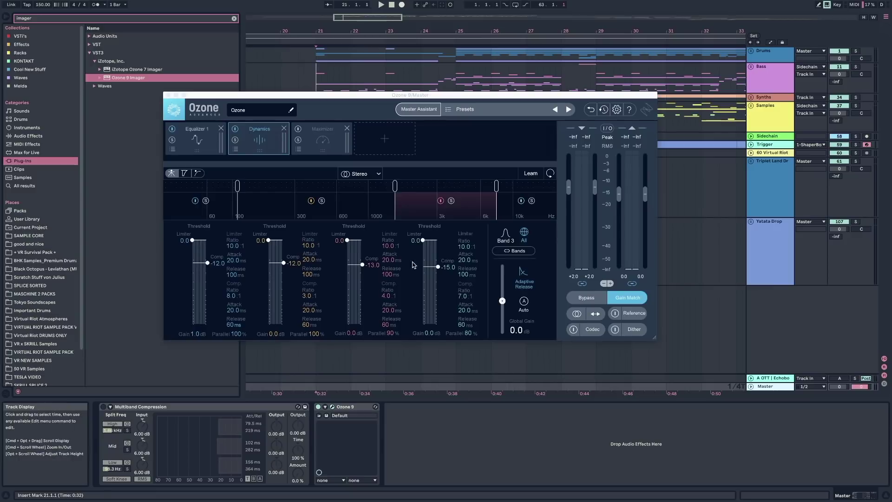
left_click(236, 407)
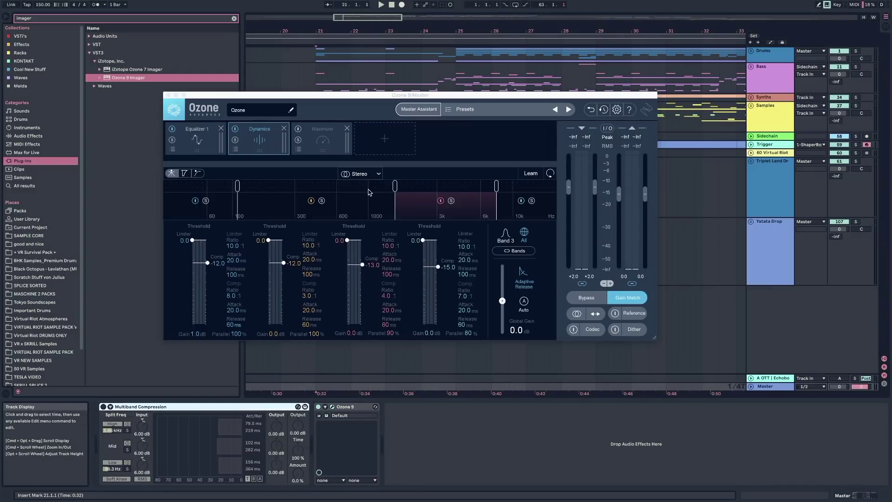
left_click(194, 141)
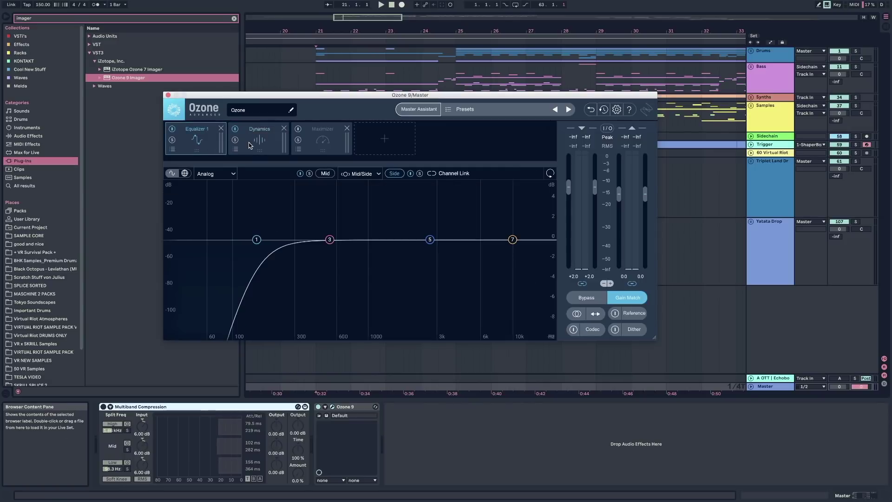
left_click(324, 146)
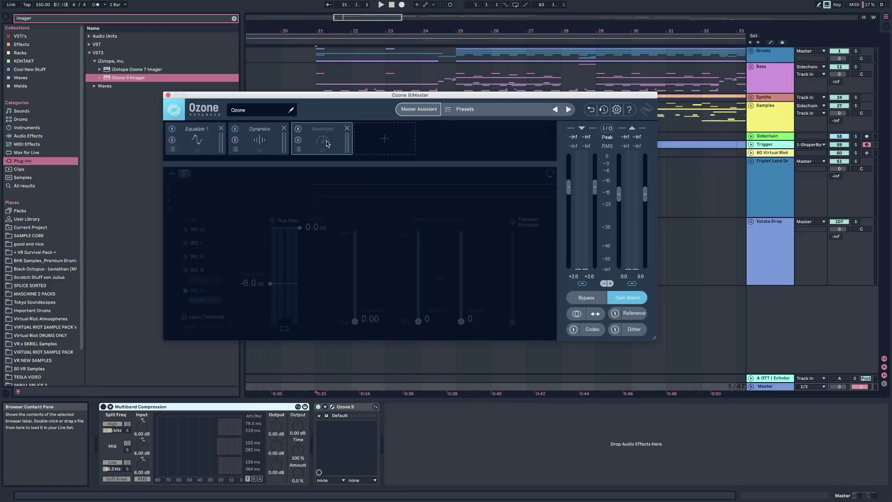
Step: Play the song from bar 25 and review Ozone 9's Dynamics and mid/side Equalizer settings on the Master track
left_click(355, 66)
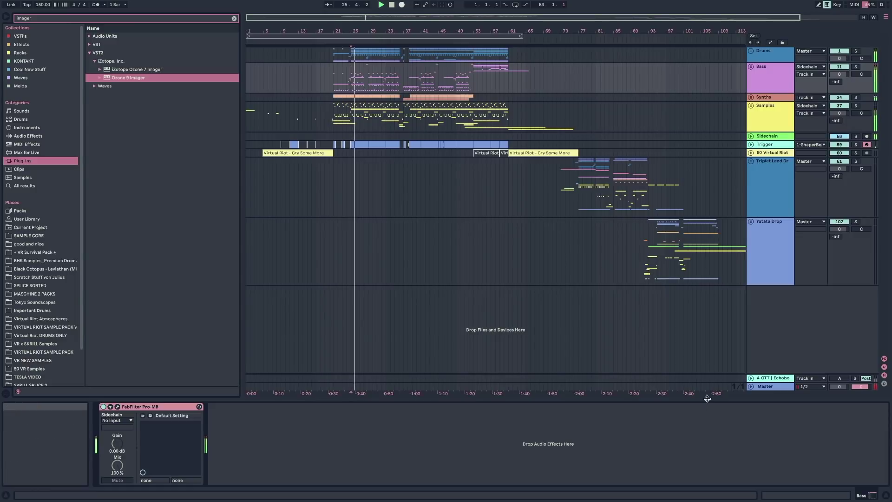
key("super+alt+p")
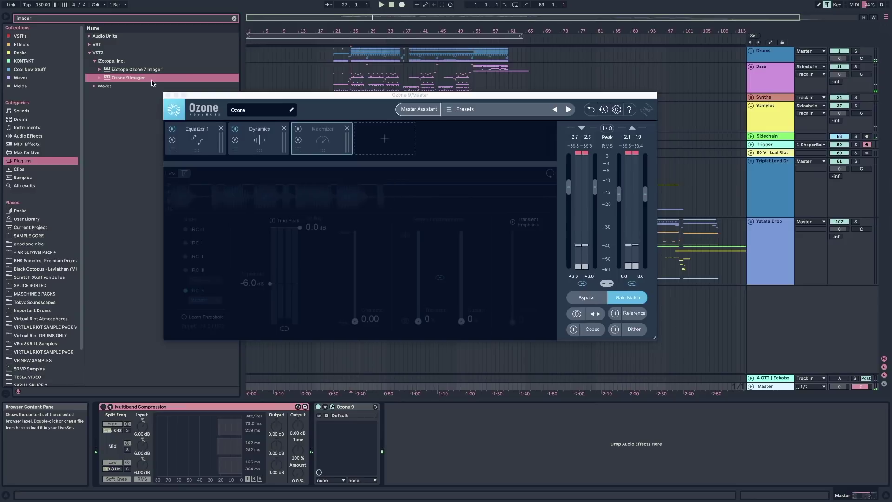
left_click(266, 144)
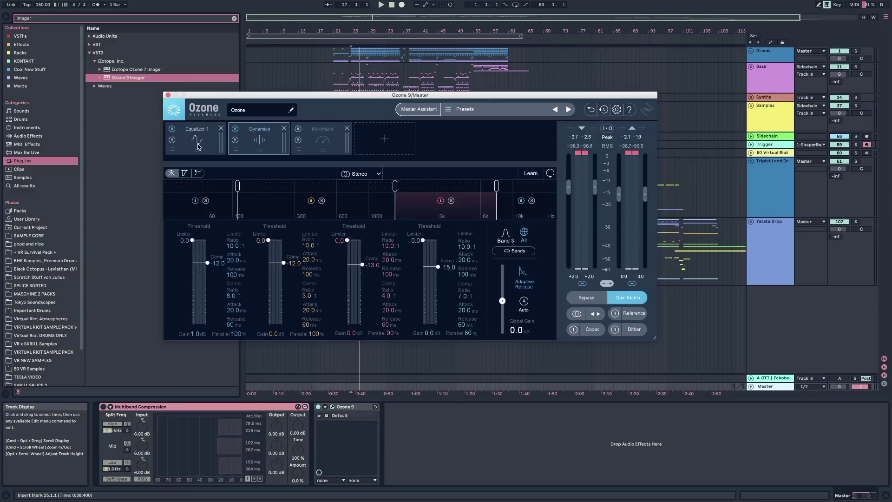
left_click(197, 144)
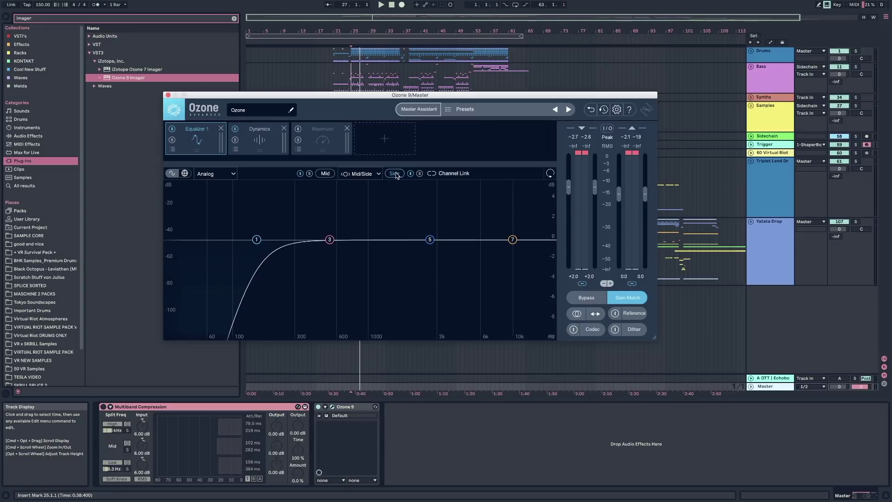
left_click(262, 143)
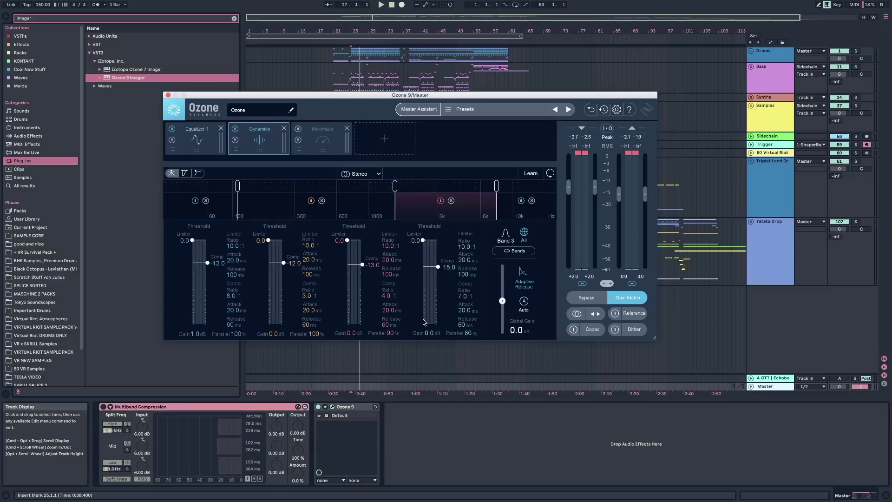